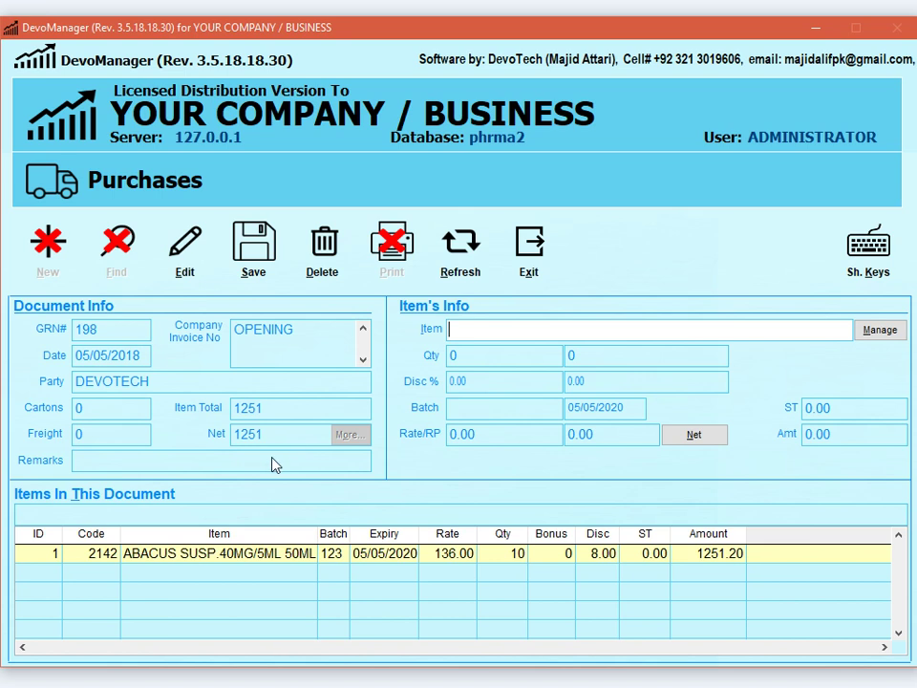
Find the purchase with GRN 191 and preview its printed purchase report.
{"action": "left_click", "coordinate": [461, 246]}
{"action": "type", "text": "191"}
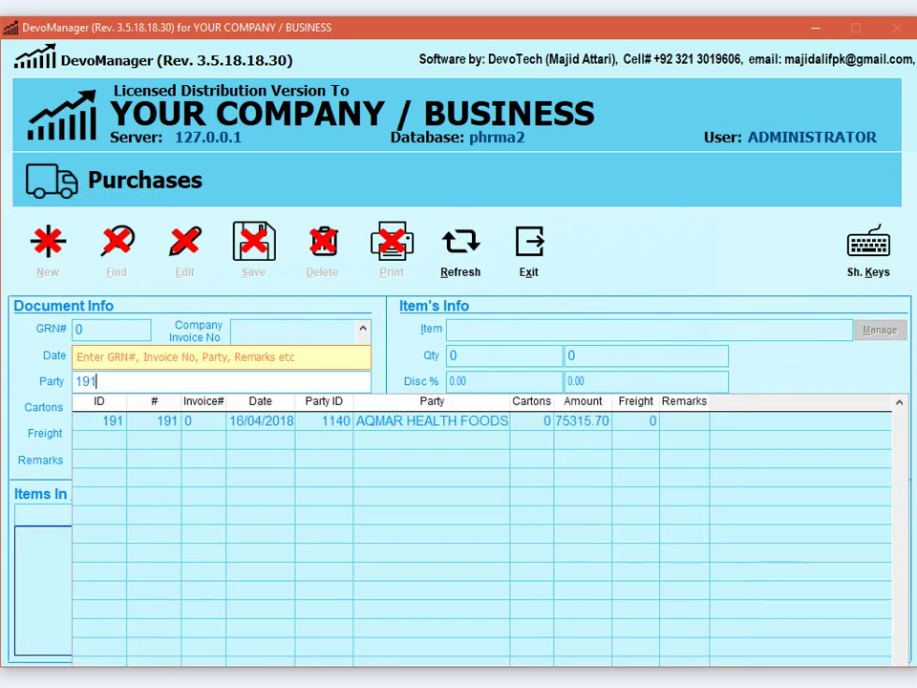
{"action": "key", "text": "Return"}
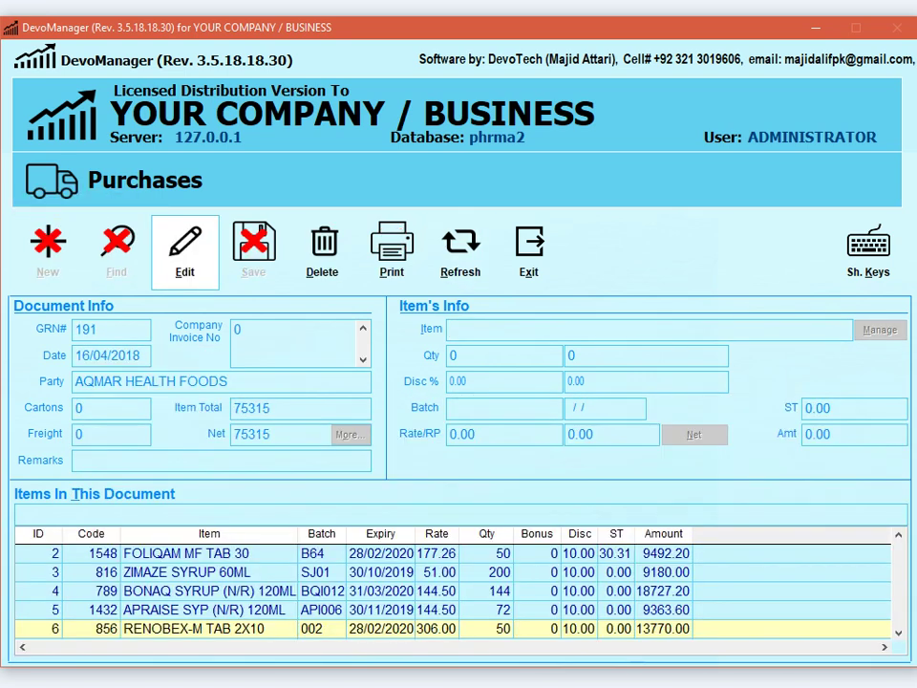
{"action": "left_click", "coordinate": [400, 266]}
{"action": "left_click", "coordinate": [418, 406]}
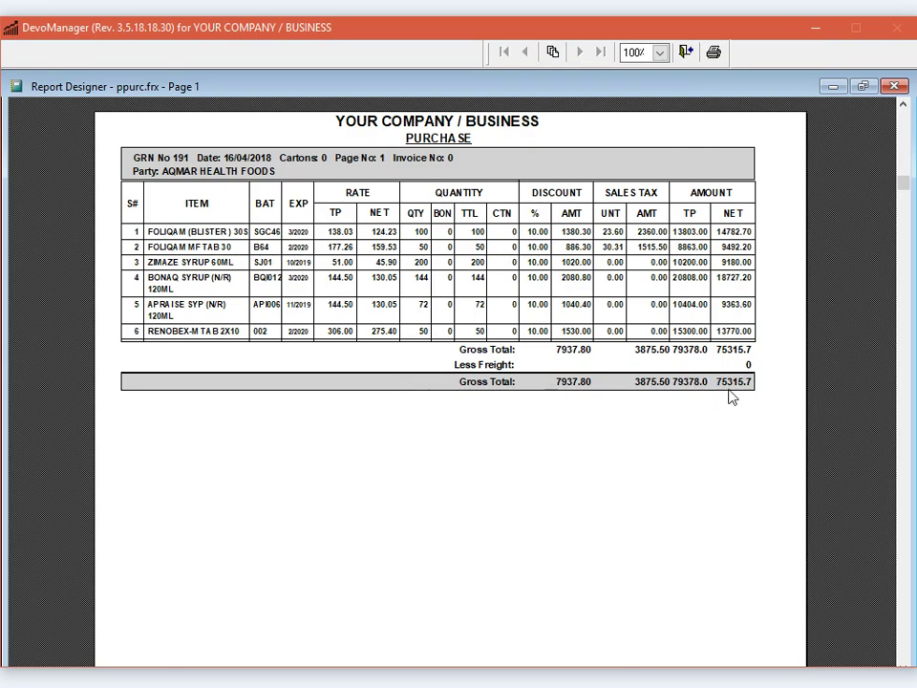
{"action": "key", "text": "Escape"}
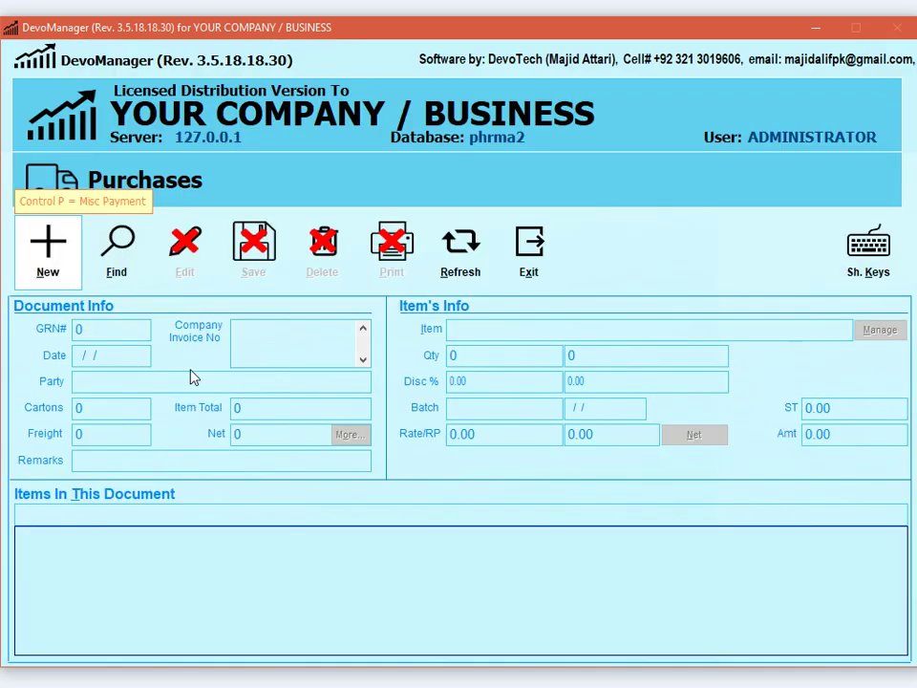
Find the purchase with GRN 198, review its details and leave the Purchases form.
{"action": "key", "text": "Return"}
{"action": "key", "text": "Escape"}
{"action": "key", "text": "alt+f"}
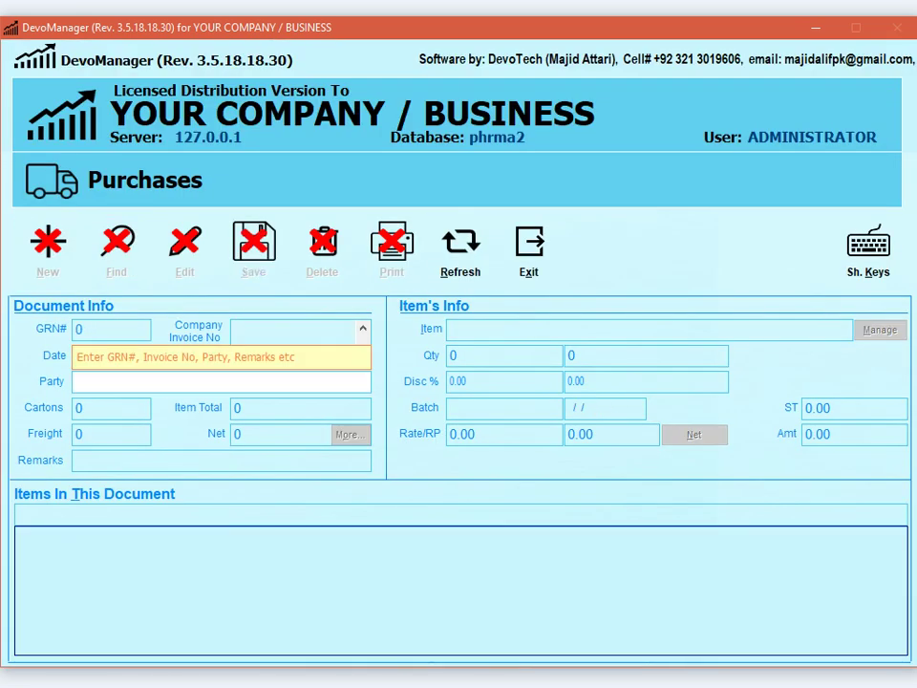
{"action": "type", "text": "198"}
{"action": "key", "text": "Return"}
{"action": "key", "text": "Return"}
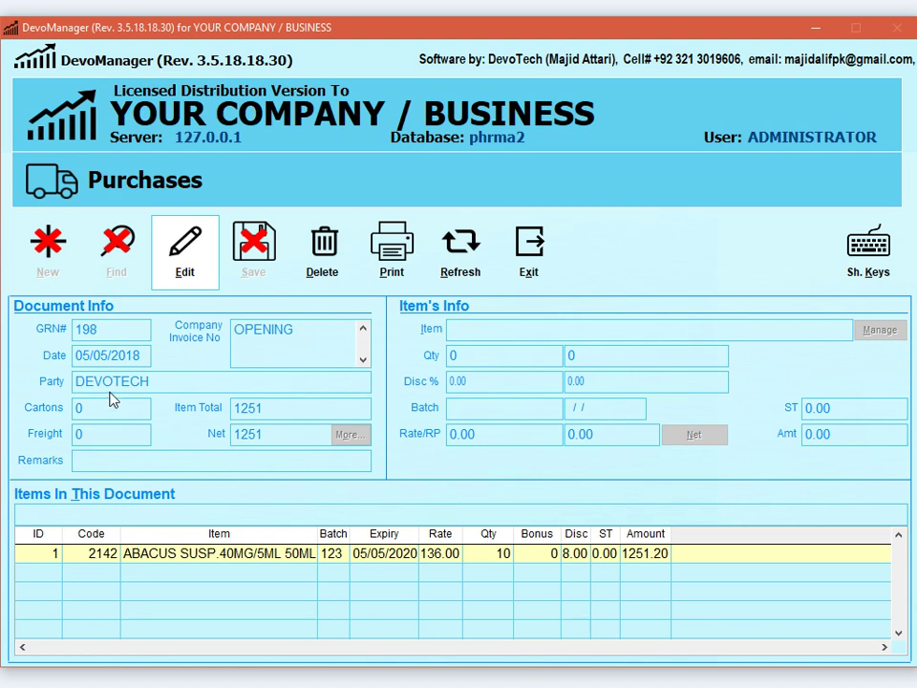
{"action": "left_click", "coordinate": [532, 263]}
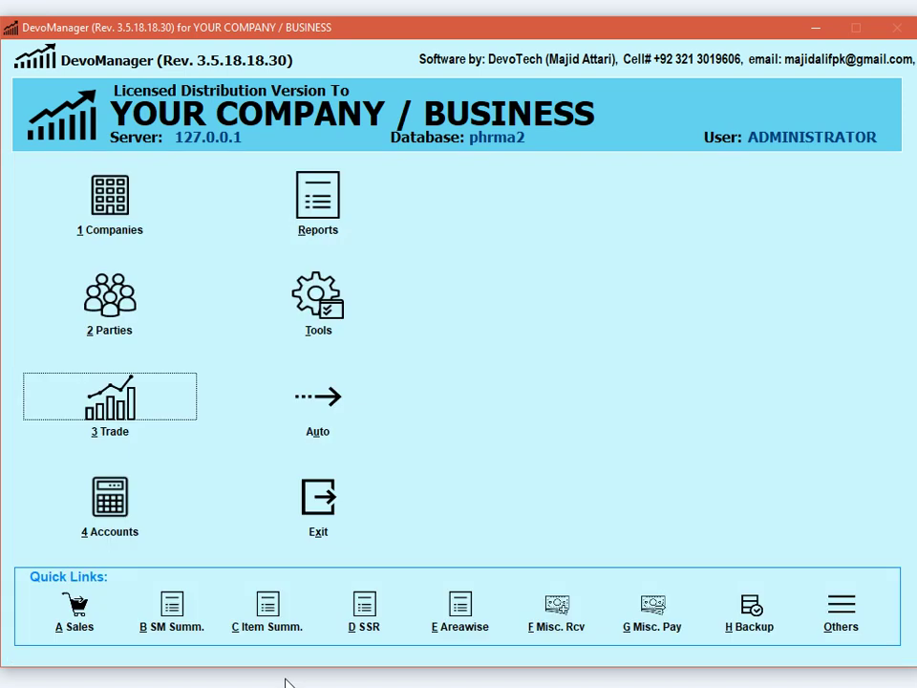
{"action": "left_click", "coordinate": [123, 522]}
{"action": "mouse_move", "coordinate": [180, 531]}
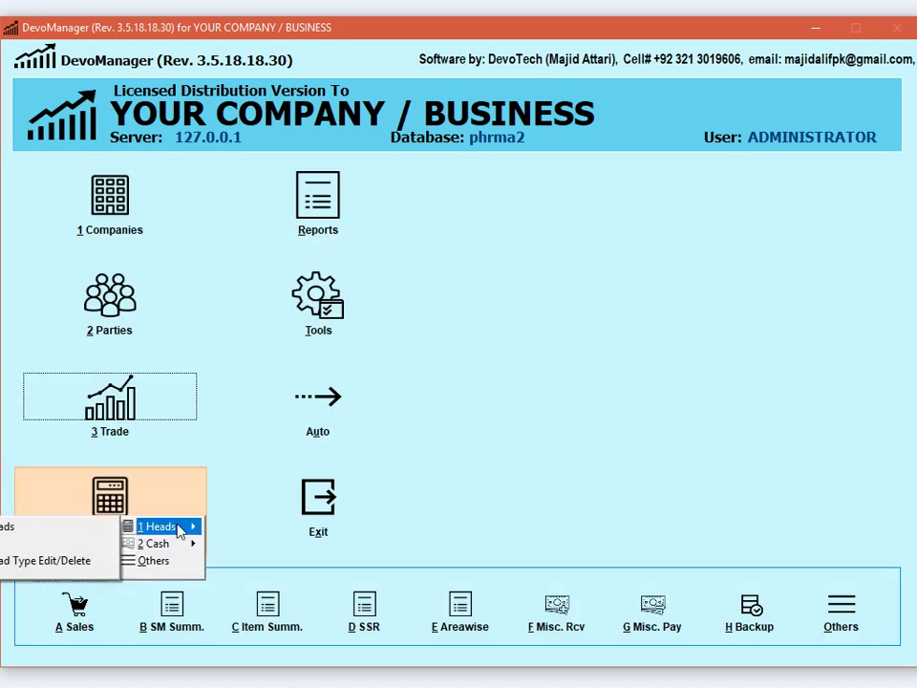
{"action": "left_click", "coordinate": [10, 545]}
{"action": "left_click", "coordinate": [553, 273]}
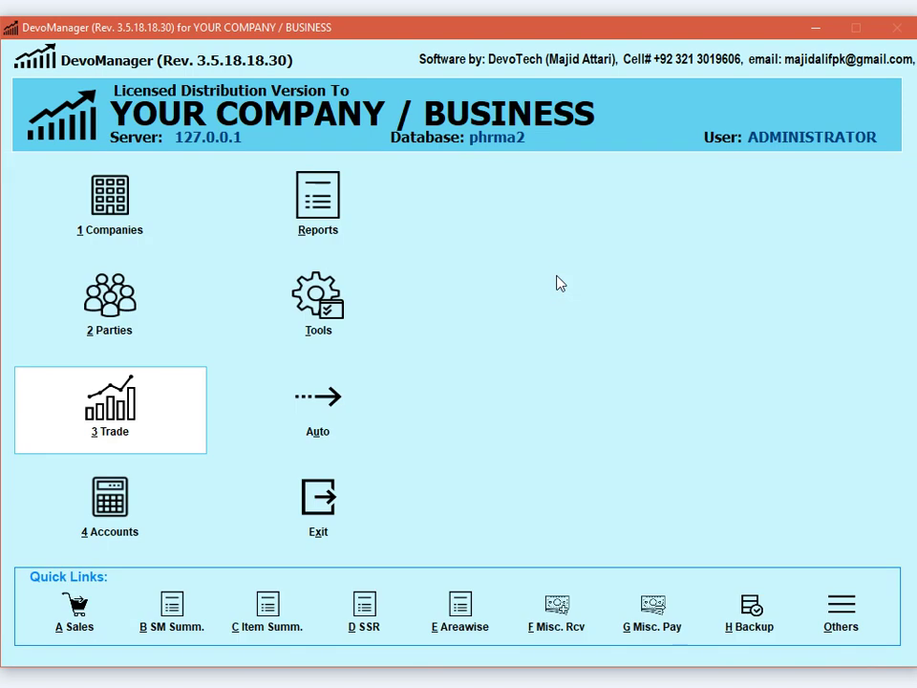
Start a new journal voucher titled OPENING STOCK and date it 30/04/2018.
{"action": "key", "text": "4"}
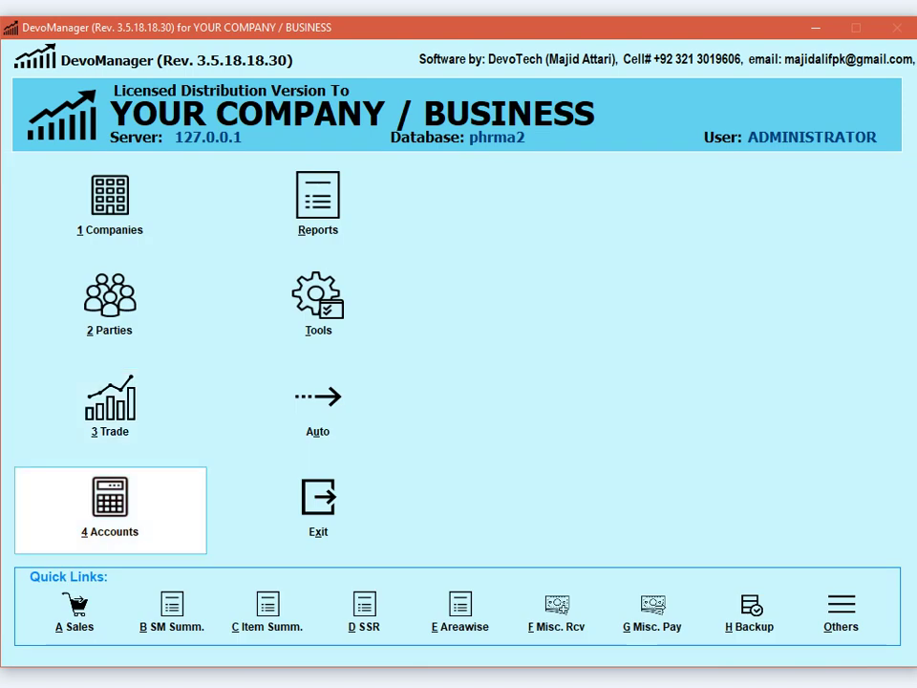
{"action": "key", "text": "1"}
{"action": "key", "text": "2"}
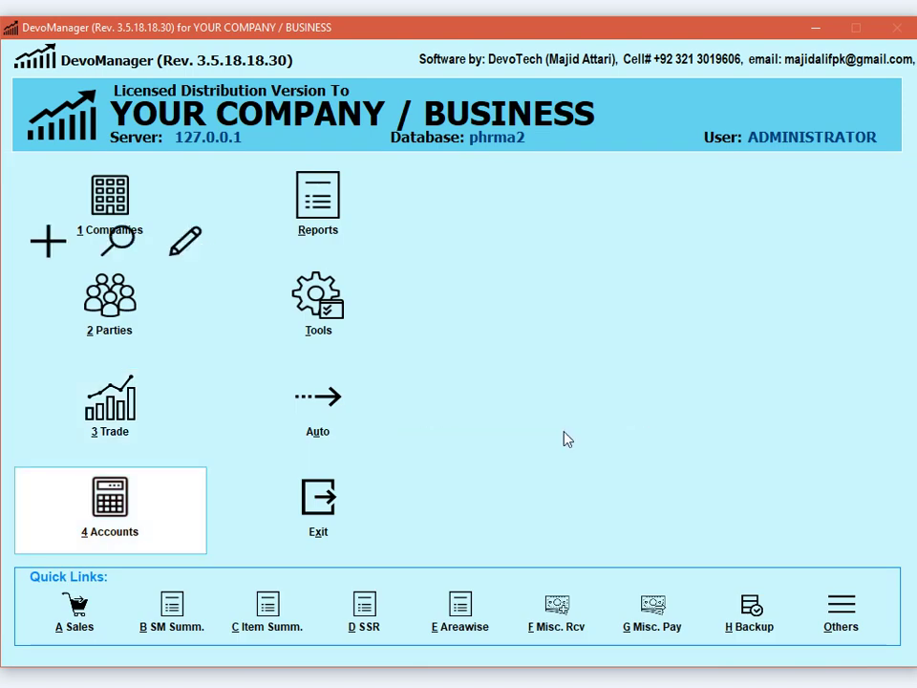
{"action": "type", "text": "OPENMIN"}
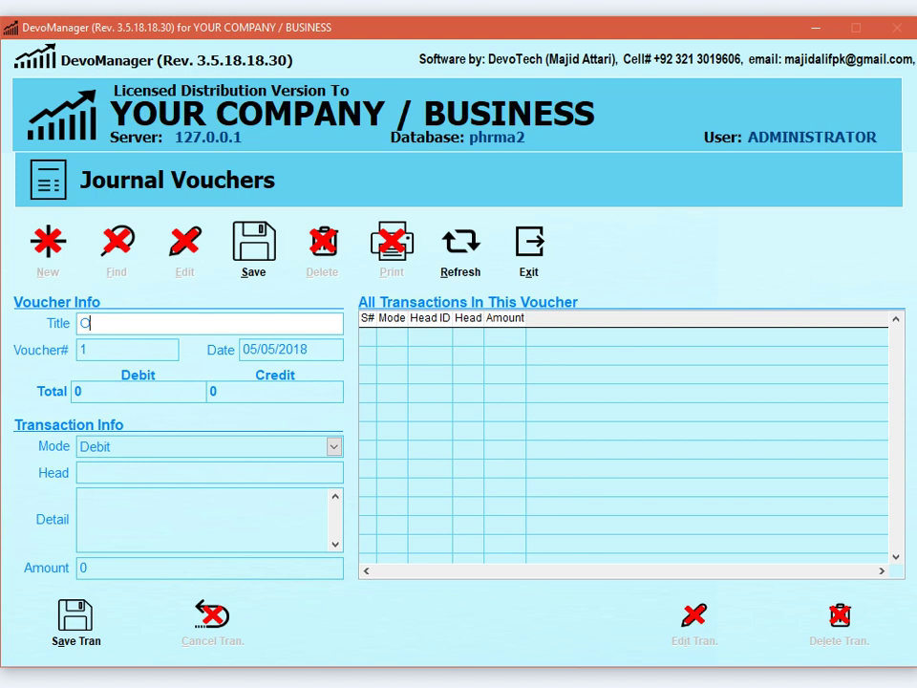
{"action": "key", "text": "ctrl+a"}
{"action": "type", "text": "OPENING STOCK"}
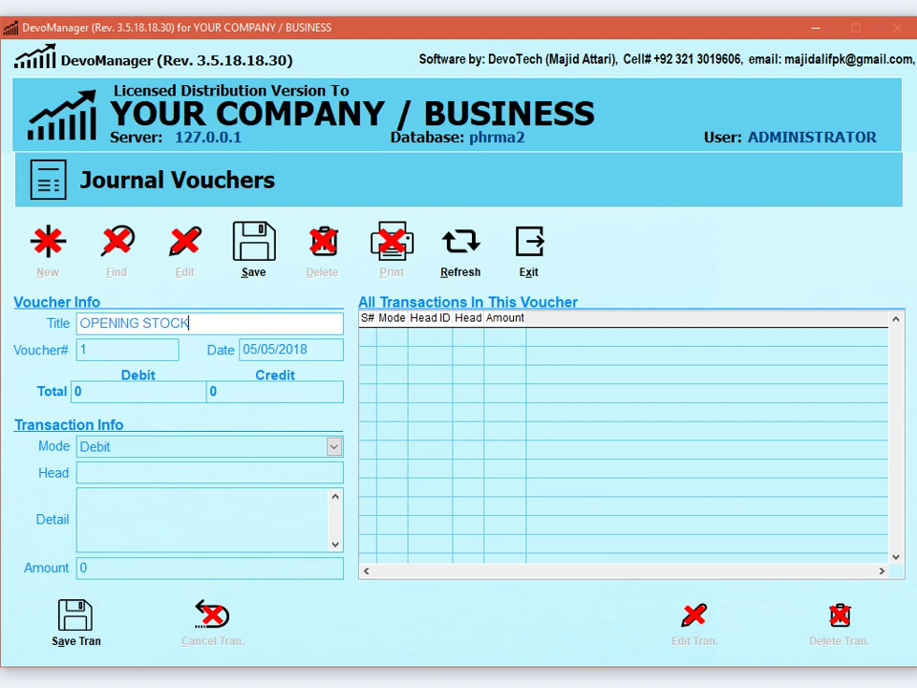
{"action": "key", "text": "Tab"}
{"action": "key", "text": "Tab"}
{"action": "key", "text": "shift+Tab"}
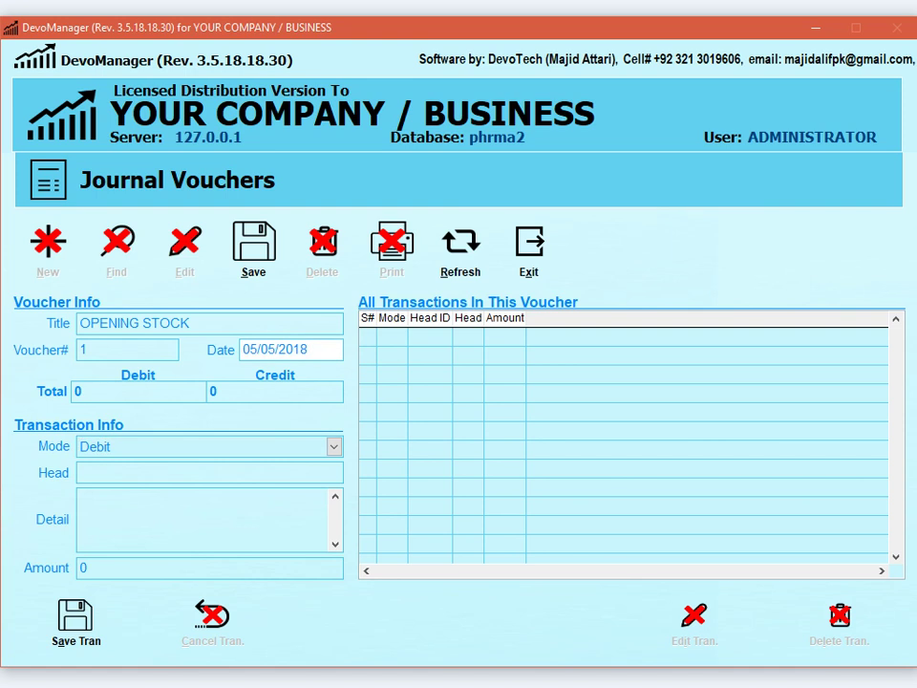
{"action": "type", "text": "3004"}
{"action": "key", "text": "Tab"}
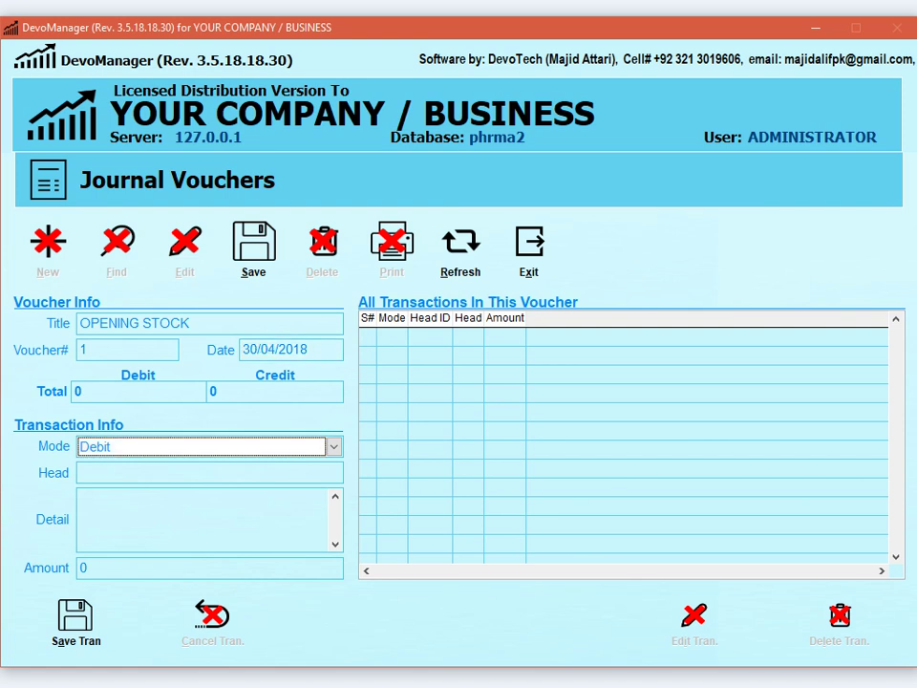
Try to enter a credit transaction by searching the heads for CAP, and leave the voucher.
{"action": "key", "text": "Down"}
{"action": "key", "text": "Tab"}
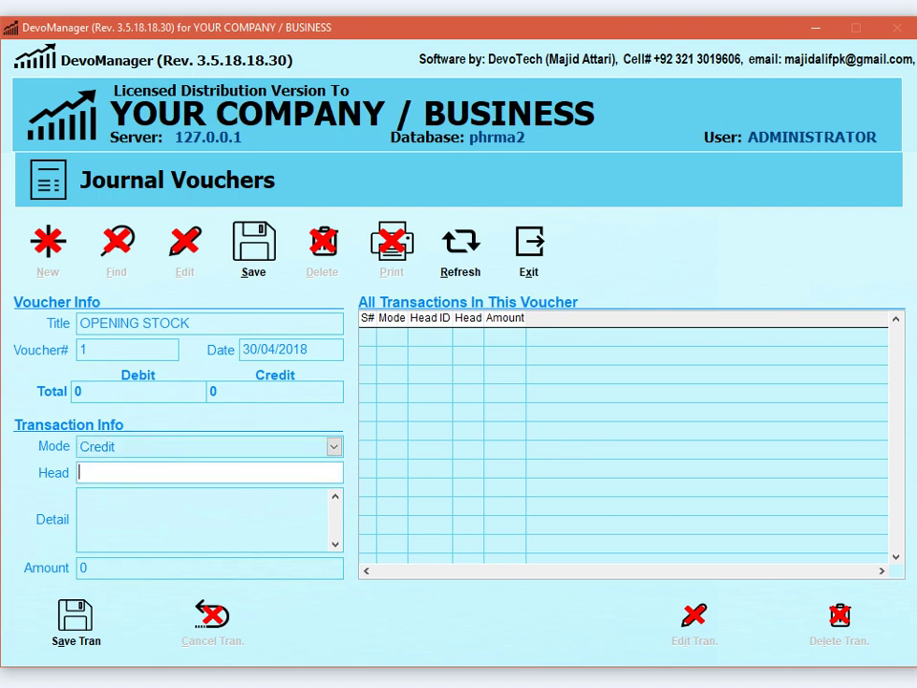
{"action": "type", "text": "CAP"}
{"action": "key", "text": "alt+x"}
{"action": "key", "text": "4"}
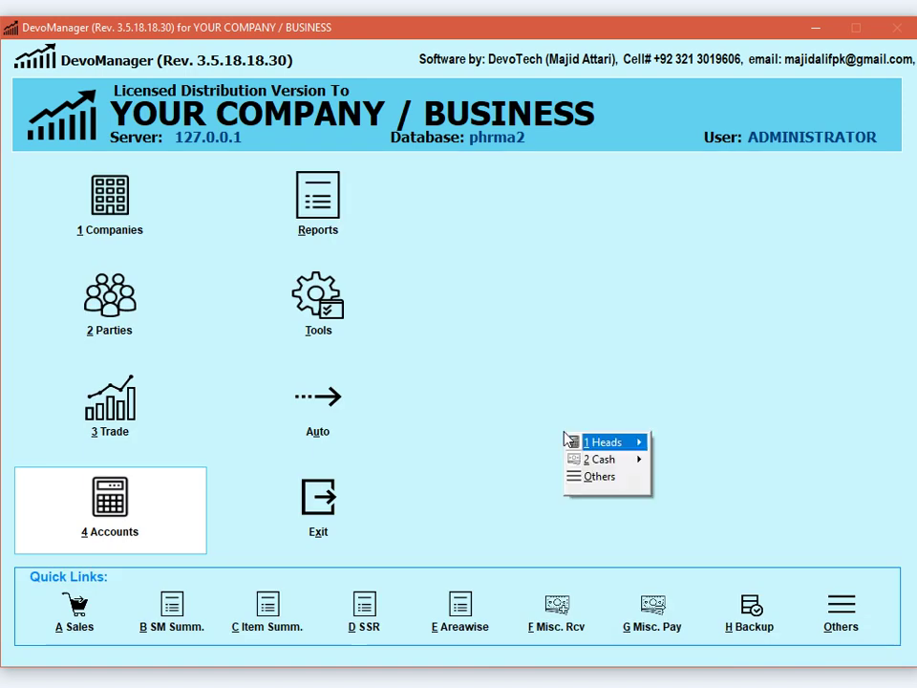
{"action": "key", "text": "1"}
{"action": "type", "text": "1"}
{"action": "type", "text": "CAPITAL"}
{"action": "key", "text": "Return"}
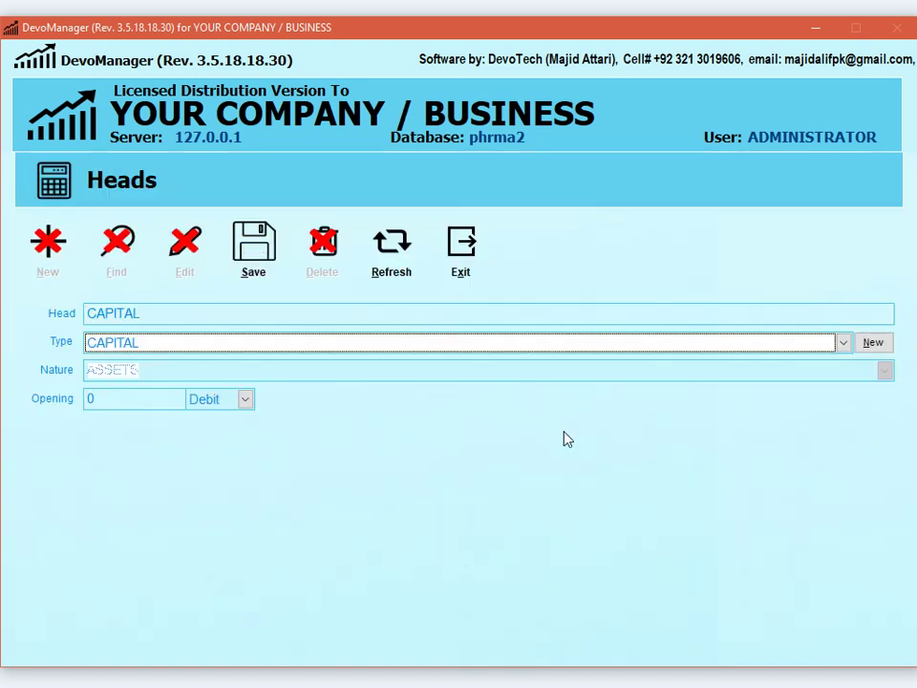
{"action": "key", "text": "Escape"}
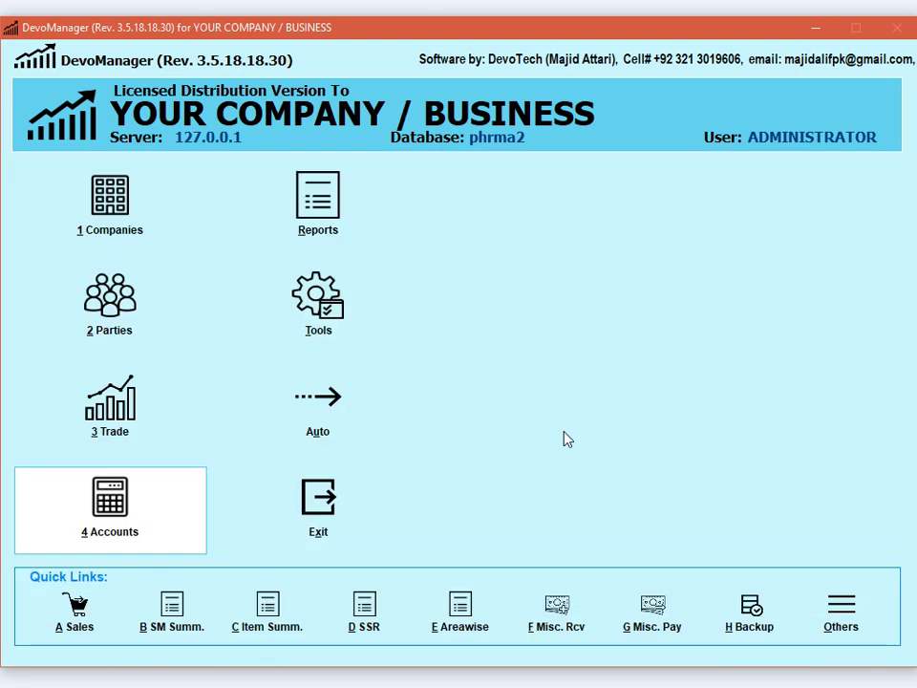
Create and save an account head named CAPITAL with the type CAPITAL.
{"action": "key", "text": "Return"}
{"action": "key", "text": "1"}
{"action": "type", "text": "1"}
{"action": "type", "text": "CAPITAKL"}
{"action": "key", "text": "BackSpace"}
{"action": "key", "text": "BackSpace"}
{"action": "type", "text": "L"}
{"action": "key", "text": "Return"}
{"action": "key", "text": "Down"}
{"action": "key", "text": "Return"}
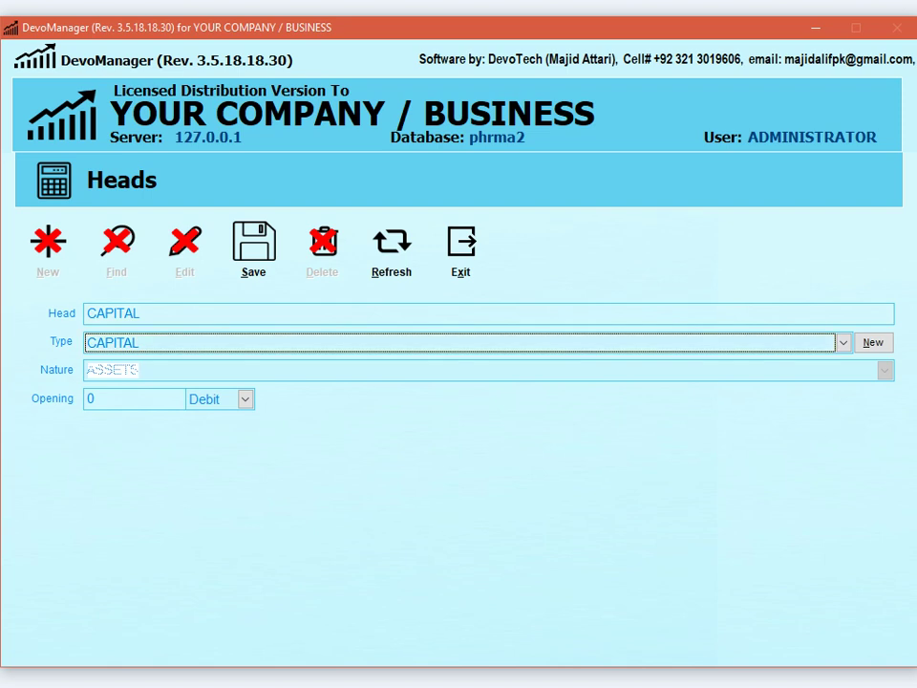
{"action": "key", "text": "Return"}
{"action": "key", "text": "Return"}
{"action": "key", "text": "Return"}
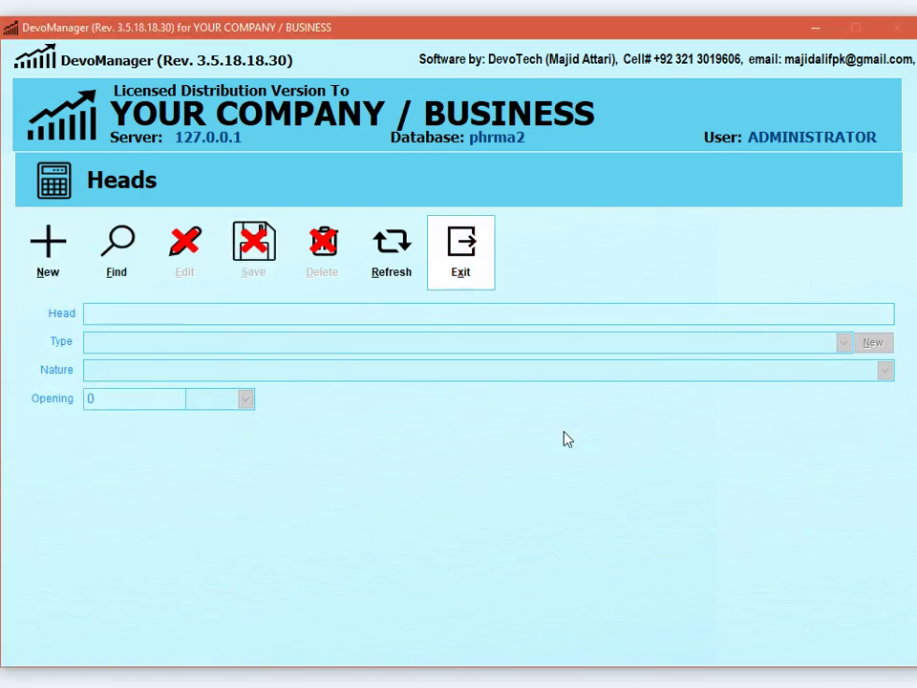
{"action": "key", "text": "Escape"}
Open a new journal voucher titled OPENING STOCK with the date 30/04/2018.
{"action": "key", "text": "Return"}
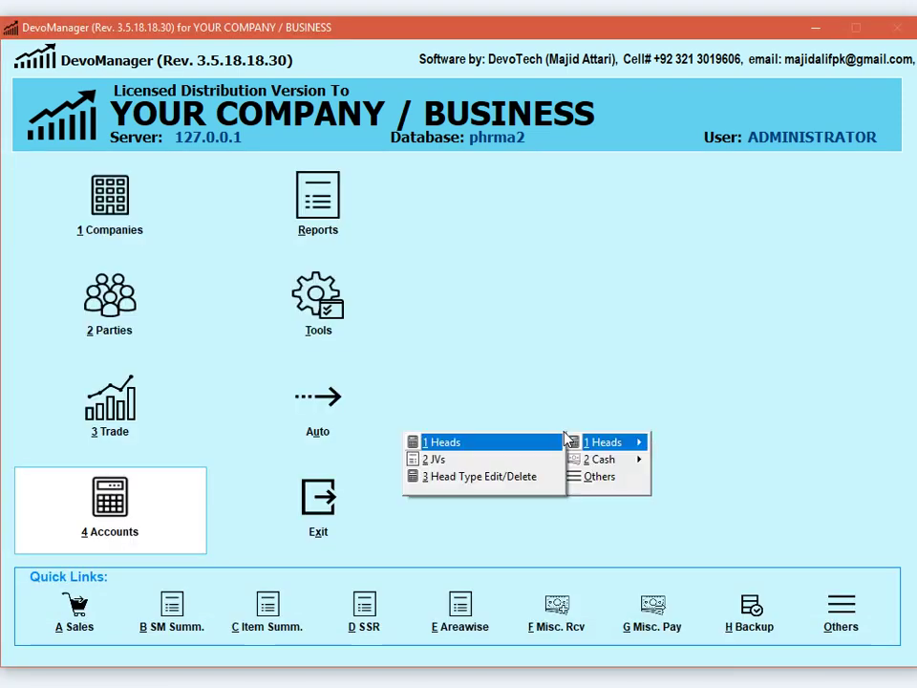
{"action": "key", "text": "2"}
{"action": "key", "text": "Return"}
{"action": "type", "text": "OPENING STOCK"}
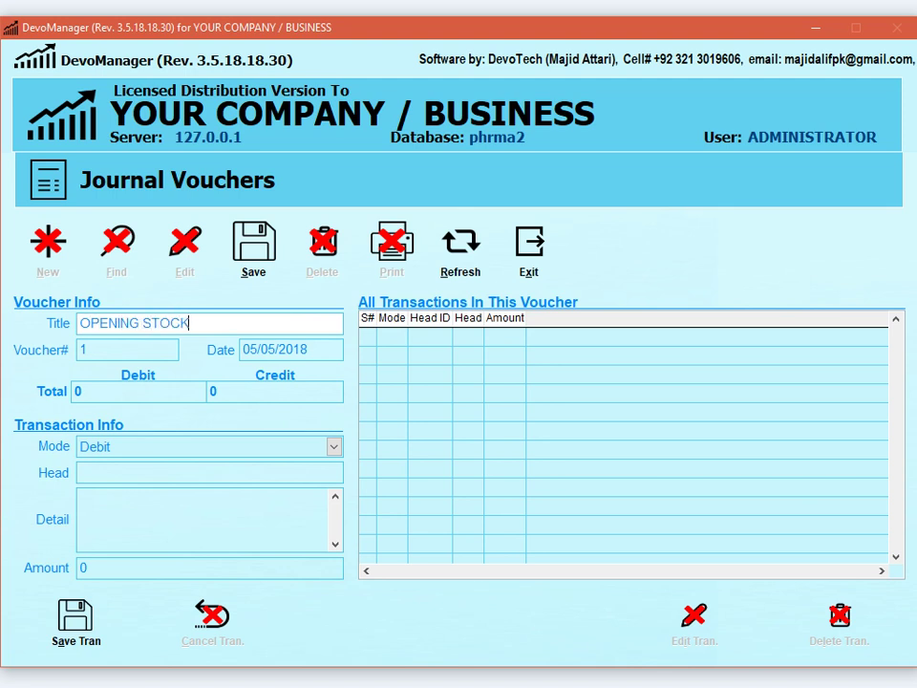
{"action": "key", "text": "Tab"}
{"action": "key", "text": "Tab"}
{"action": "key", "text": "shift+Tab"}
{"action": "type", "text": "3004"}
{"action": "key", "text": "Return"}
Enter a credit transaction for the CAPITAL head with the detail OPENING STOCK.
{"action": "key", "text": "Down"}
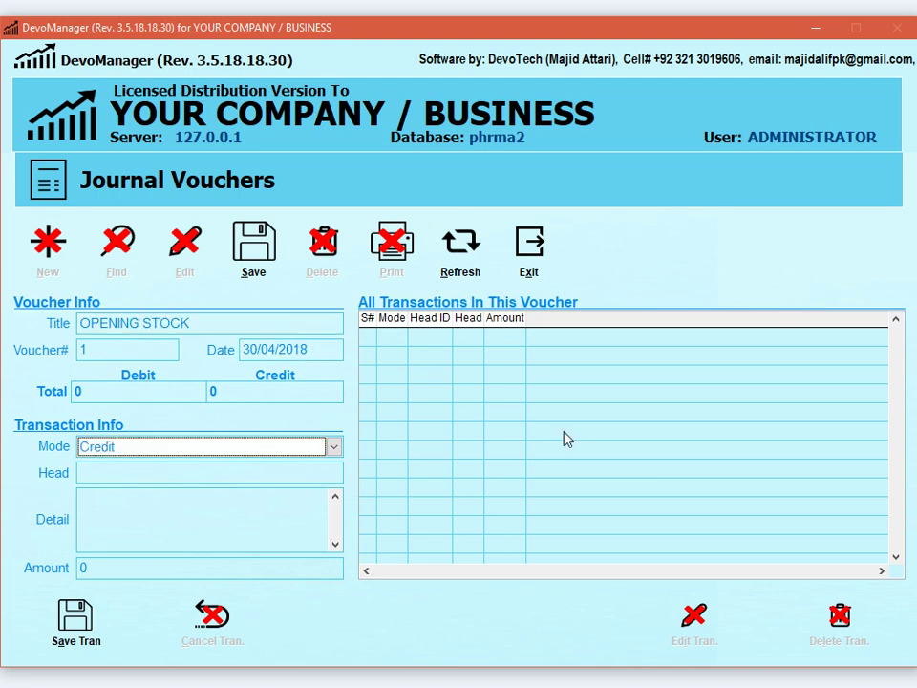
{"action": "key", "text": "Return"}
{"action": "type", "text": "CAP"}
{"action": "key", "text": "Return"}
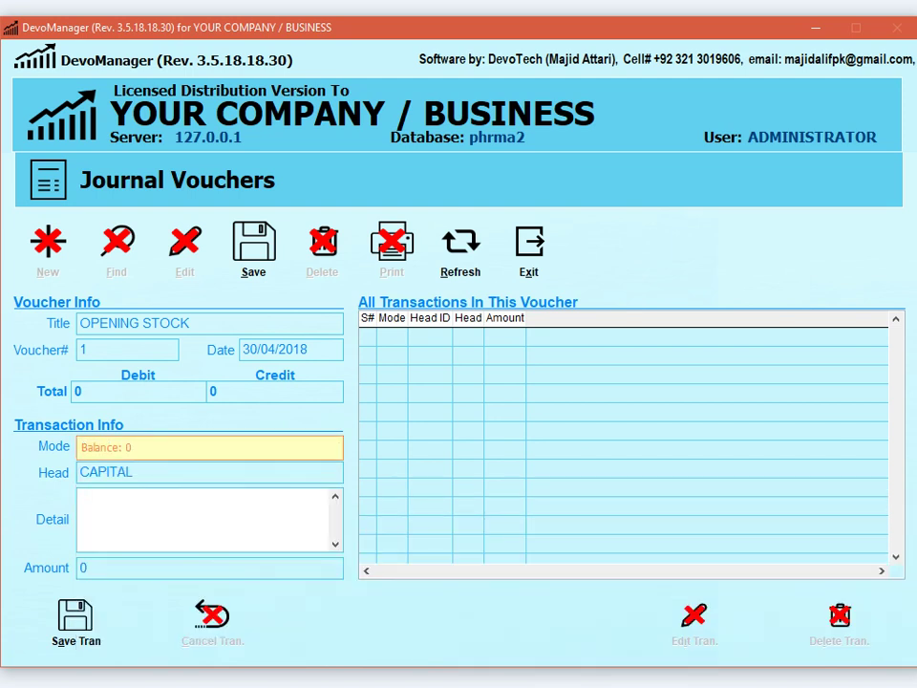
{"action": "type", "text": "OPENING STOCK"}
{"action": "key", "text": "shift+Home"}
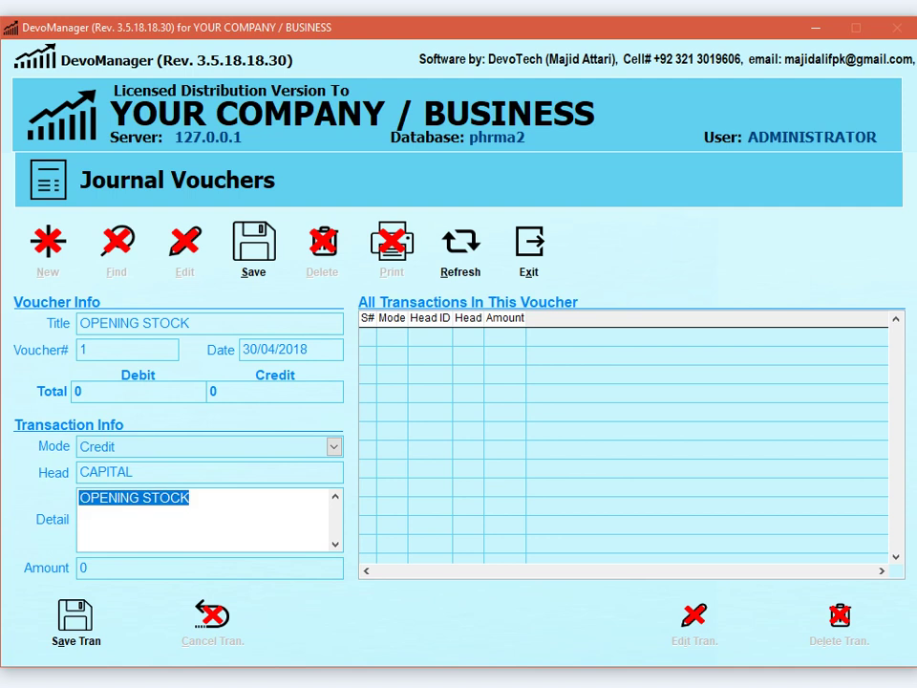
{"action": "key", "text": "Return"}
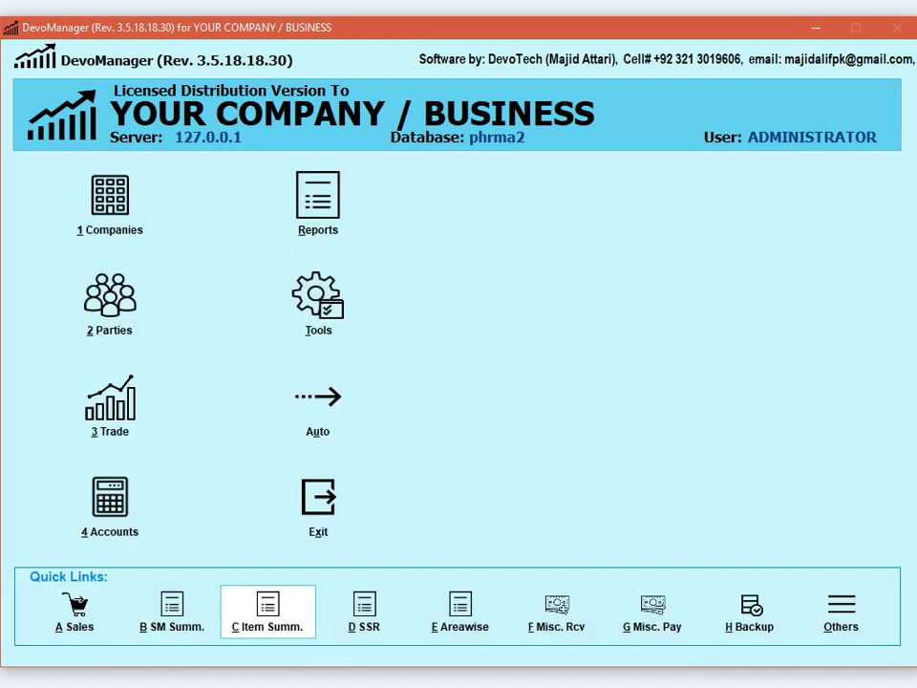
{"action": "key", "text": "Return"}
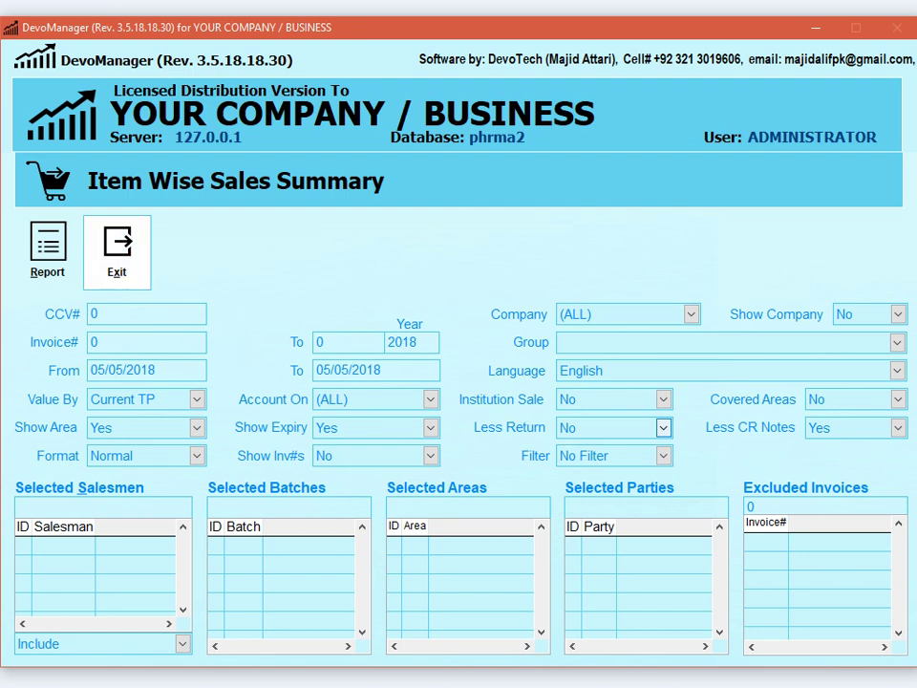
{"action": "key", "text": "Escape"}
{"action": "key", "text": "3"}
{"action": "key", "text": "1"}
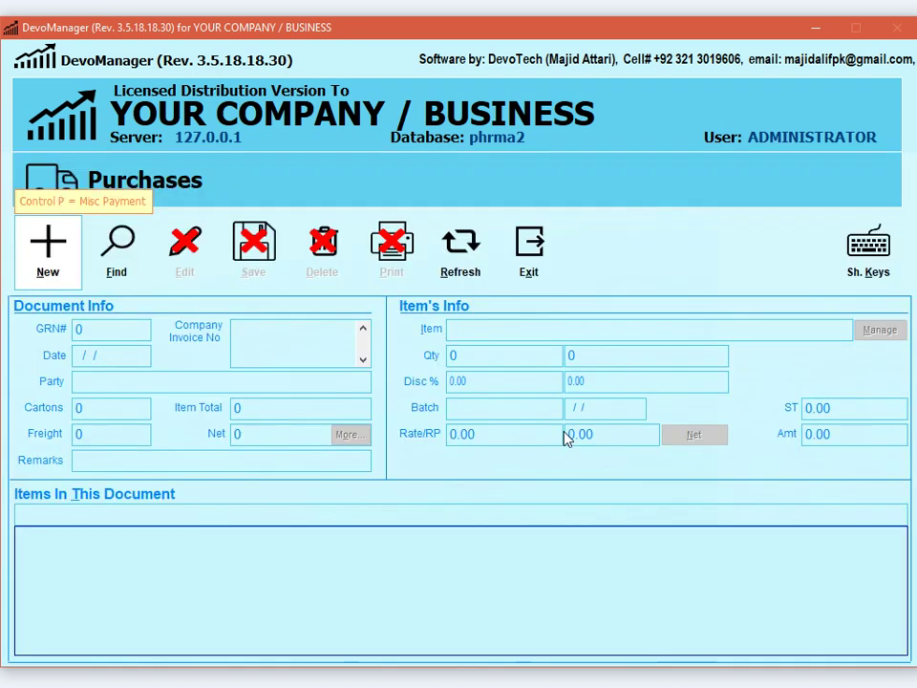
{"action": "key", "text": "n"}
{"action": "key", "text": "alt+r"}
{"action": "key", "text": "alt+n"}
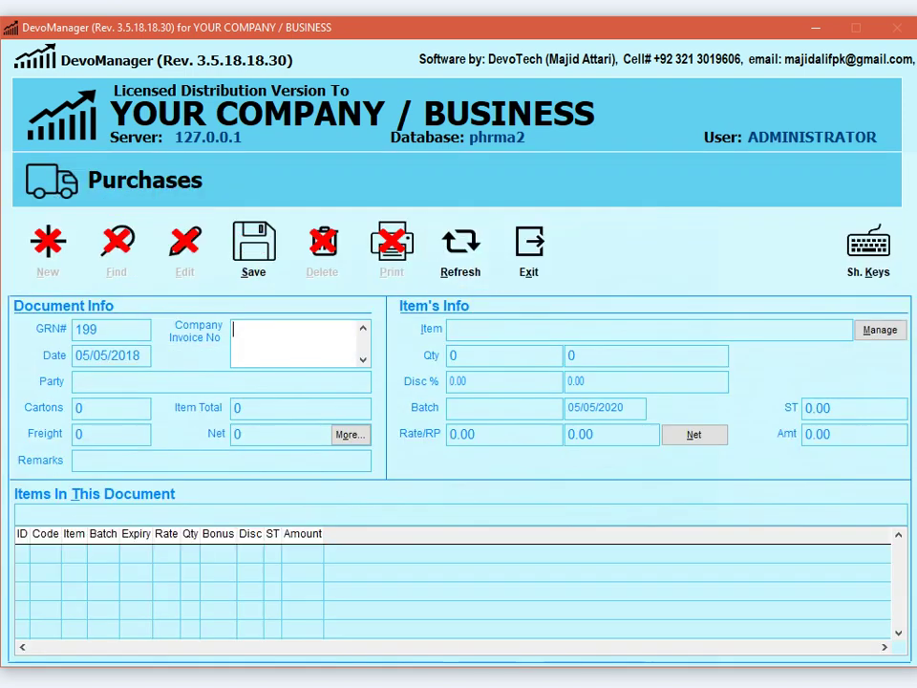
{"action": "key", "text": "alt+x"}
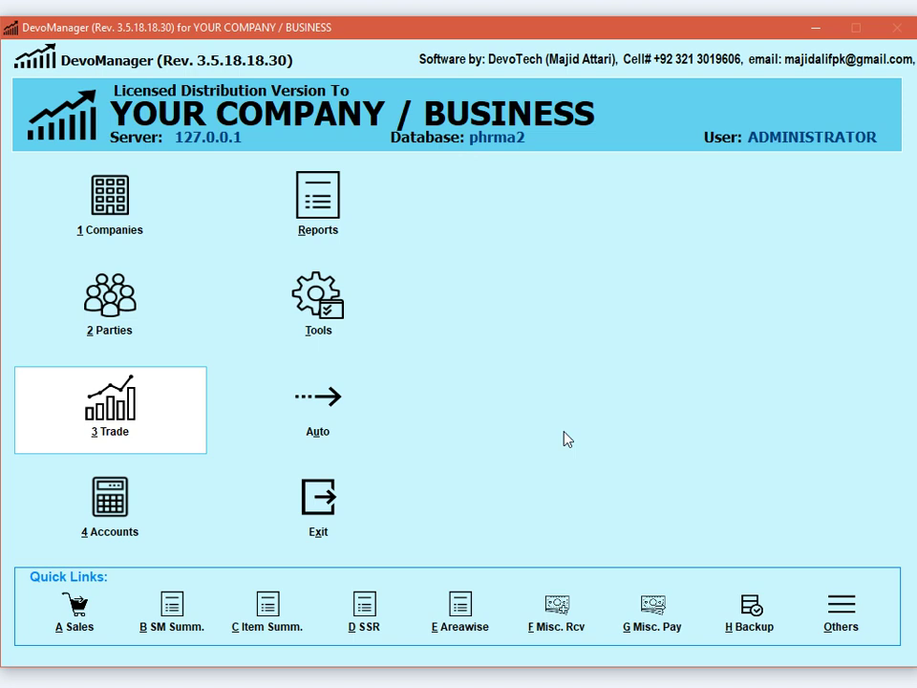
Look up the purchase with GRN 198 to check its net amount, and close the Purchases form.
{"action": "key", "text": "1"}
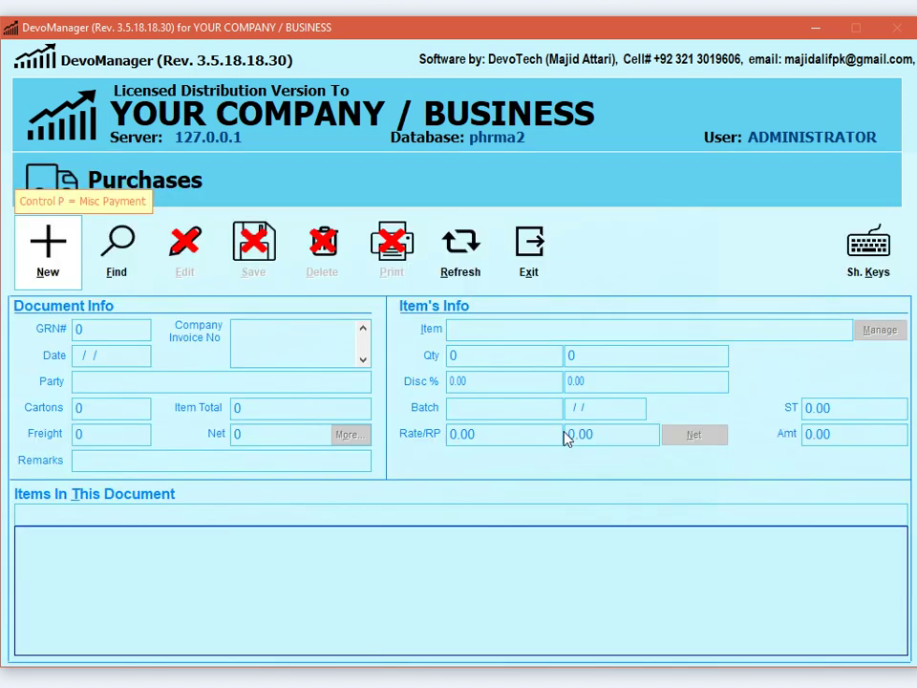
{"action": "key", "text": "alt+f"}
{"action": "type", "text": "98"}
{"action": "key", "text": "BackSpace"}
{"action": "key", "text": "BackSpace"}
{"action": "type", "text": "198"}
{"action": "key", "text": "Down"}
{"action": "key", "text": "Return"}
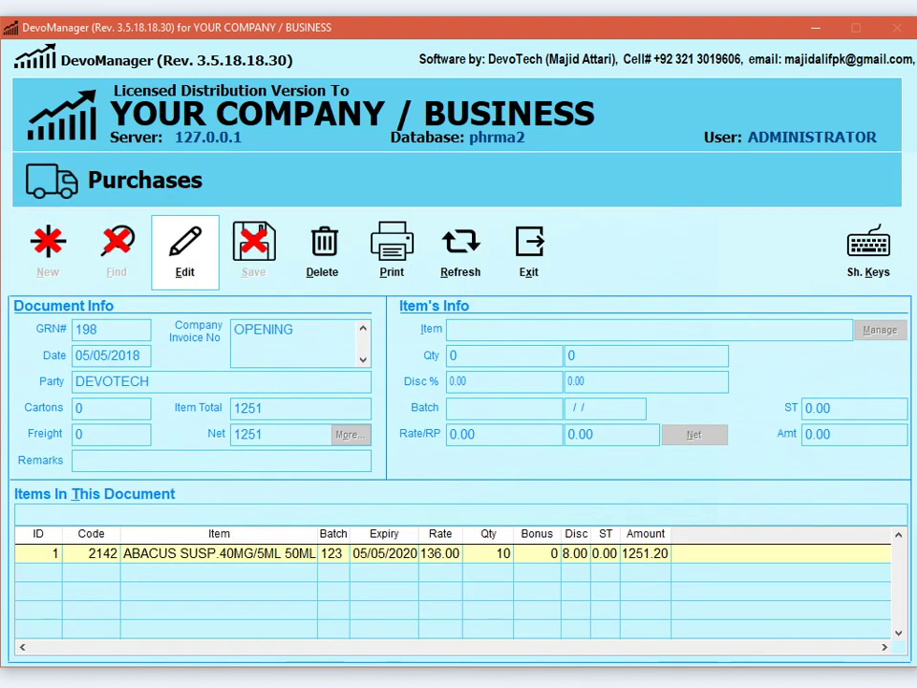
{"action": "key", "text": "Escape"}
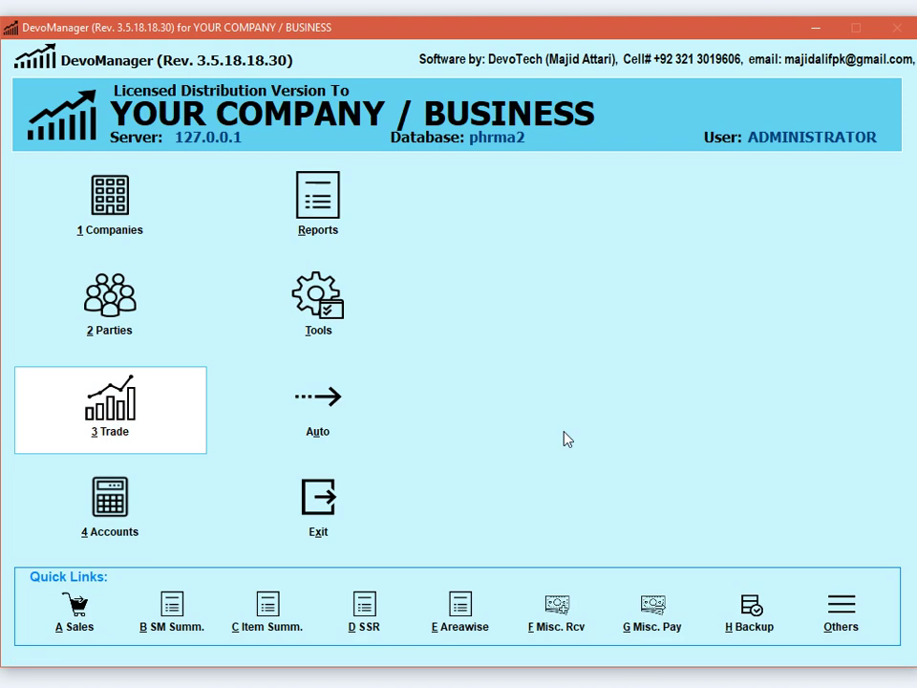
Open a new journal voucher, title it OPENING STOCK and date it 30/04/2018.
{"action": "key", "text": "Down"}
{"action": "key", "text": "Return"}
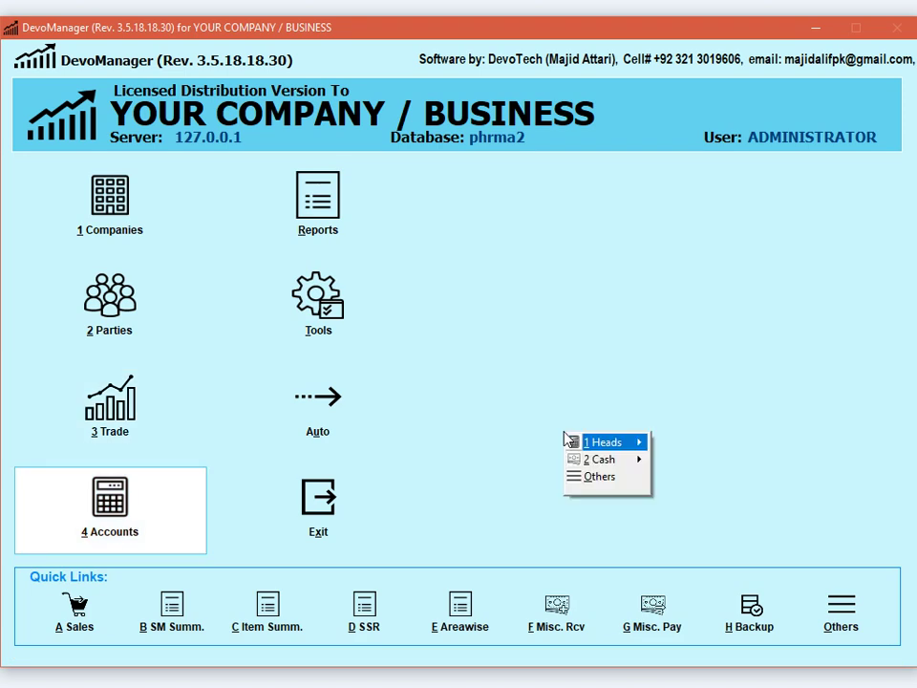
{"action": "key", "text": "Return"}
{"action": "key", "text": "Down"}
{"action": "key", "text": "Return"}
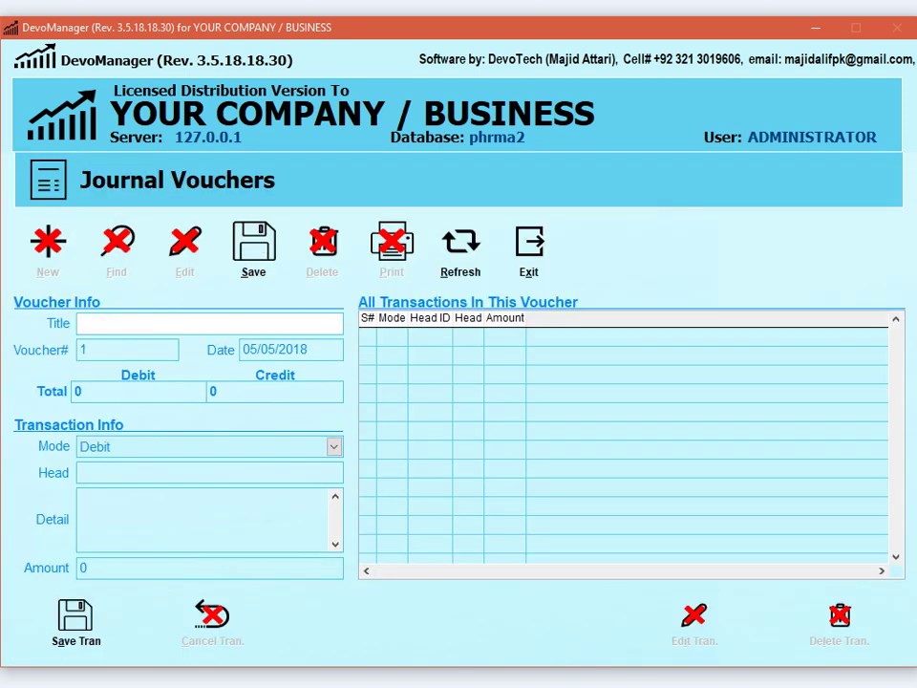
{"action": "type", "text": "OPENING STOCK"}
{"action": "key", "text": "Return"}
{"action": "key", "text": "Return"}
{"action": "type", "text": "30"}
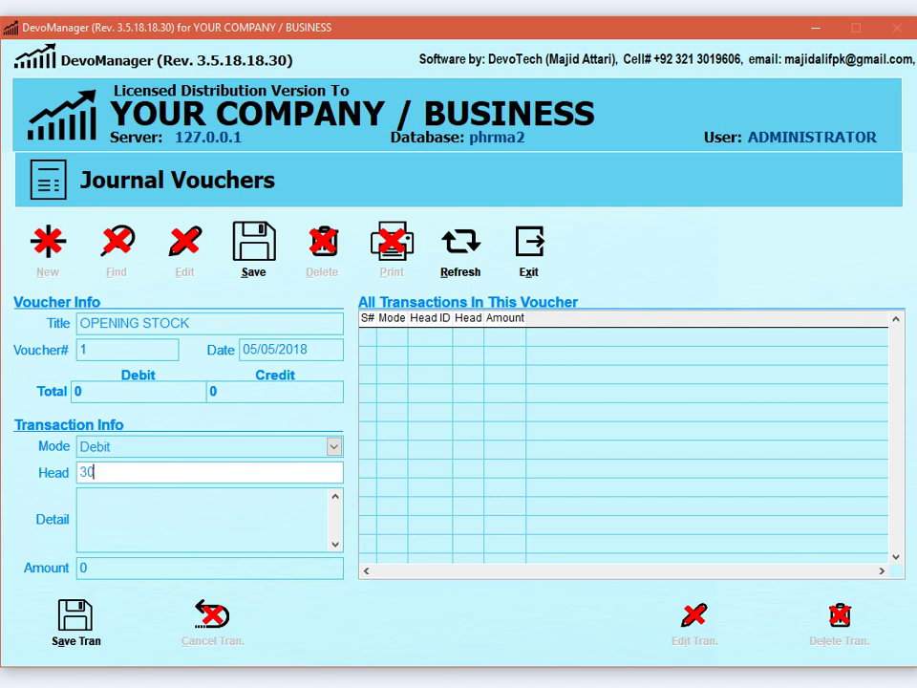
{"action": "key", "text": "Return"}
{"action": "type", "text": "3004"}
{"action": "key", "text": "Return"}
Add a credit transaction of 1251 for the CAPITAL head with the detail OPENING STOCK.
{"action": "key", "text": "Down"}
{"action": "key", "text": "Return"}
{"action": "key", "text": "Delete"}
{"action": "key", "text": "Delete"}
{"action": "type", "text": "CAP"}
{"action": "key", "text": "Down"}
{"action": "key", "text": "Return"}
{"action": "key", "text": "Return"}
{"action": "key", "text": "Return"}
{"action": "type", "text": "1251"}
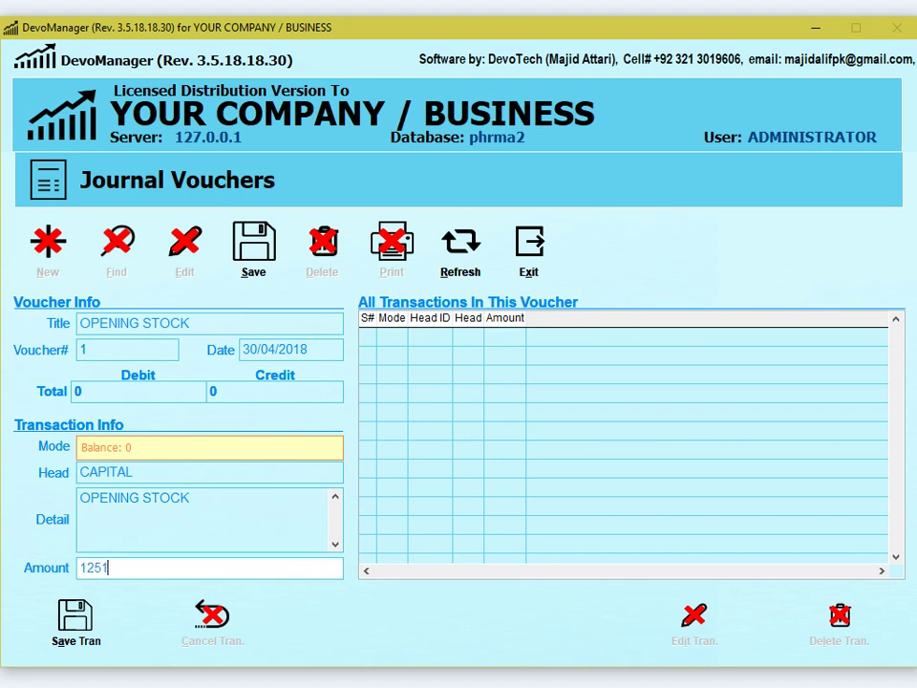
{"action": "left_click", "coordinate": [86, 650]}
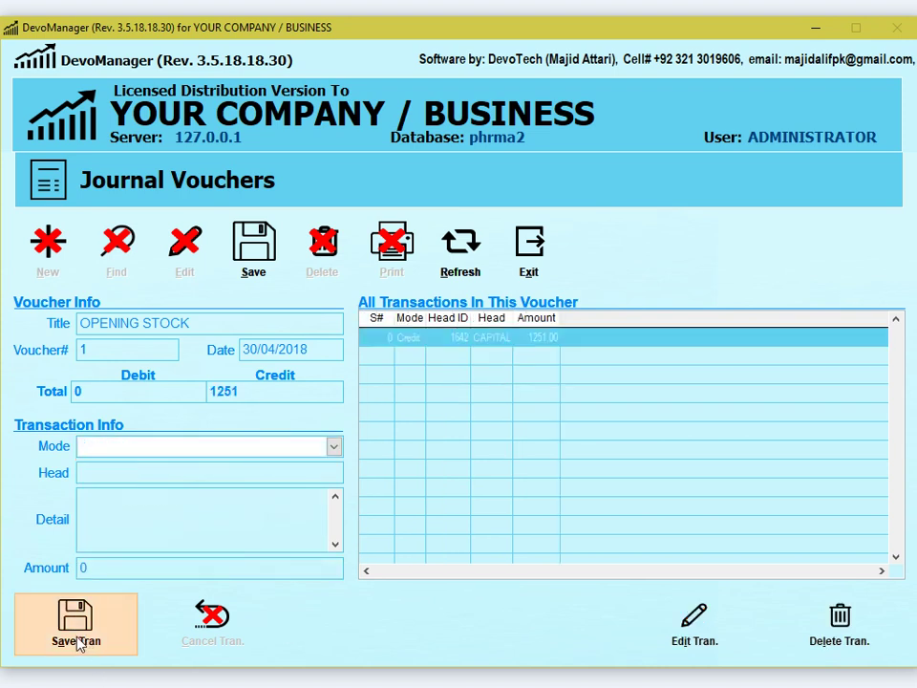
Add a debit transaction of 151 for the DEVOTECH head with the detail OPENING STOCK.
{"action": "key", "text": "d"}
{"action": "key", "text": "Return"}
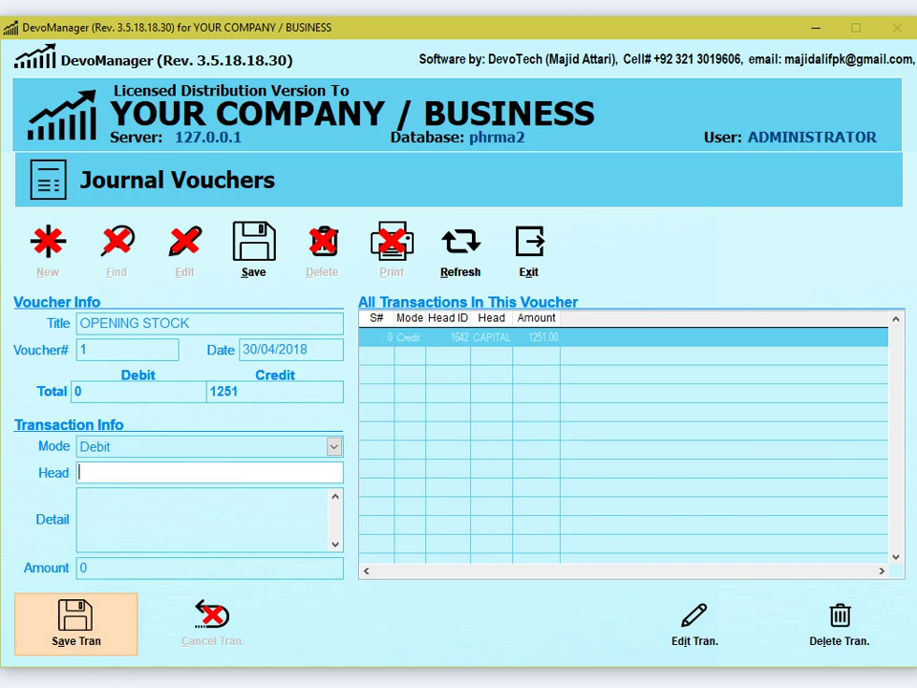
{"action": "type", "text": "DEV"}
{"action": "key", "text": "Down"}
{"action": "key", "text": "Return"}
{"action": "type", "text": "OPENING STOCK"}
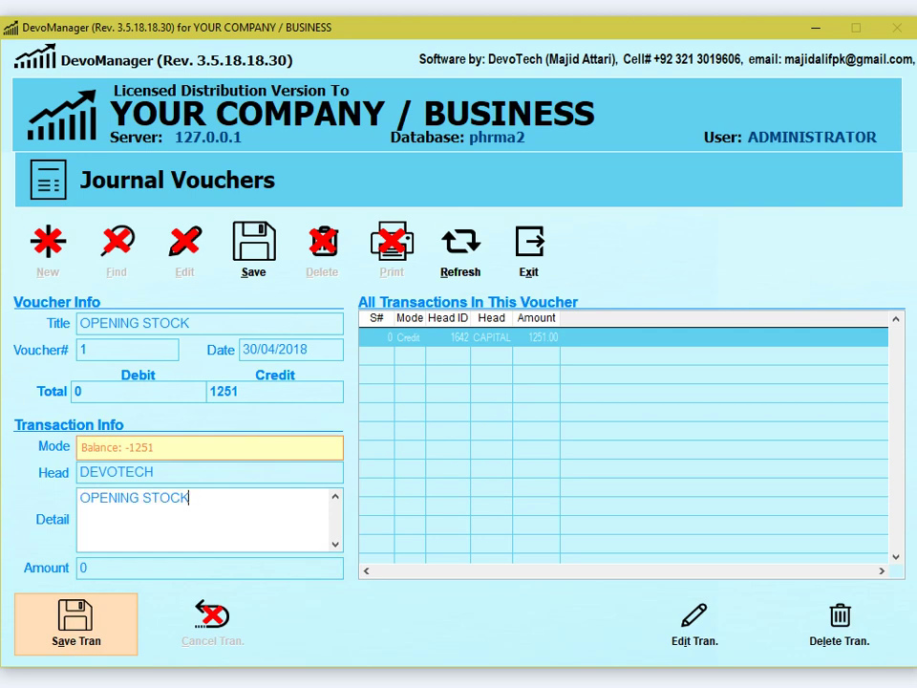
{"action": "key", "text": "Return"}
{"action": "type", "text": "151"}
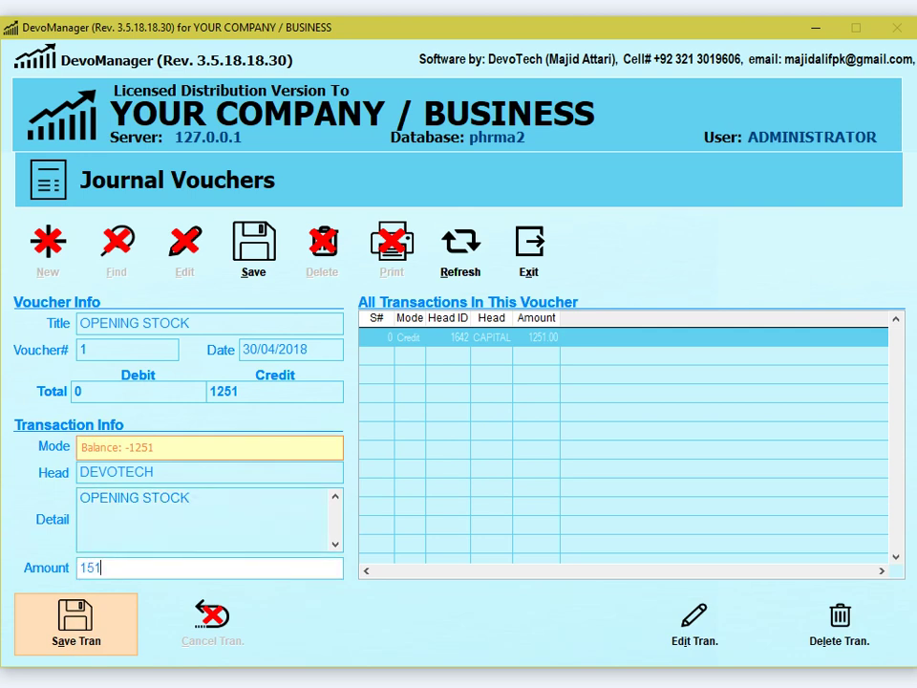
{"action": "left_click", "coordinate": [77, 631]}
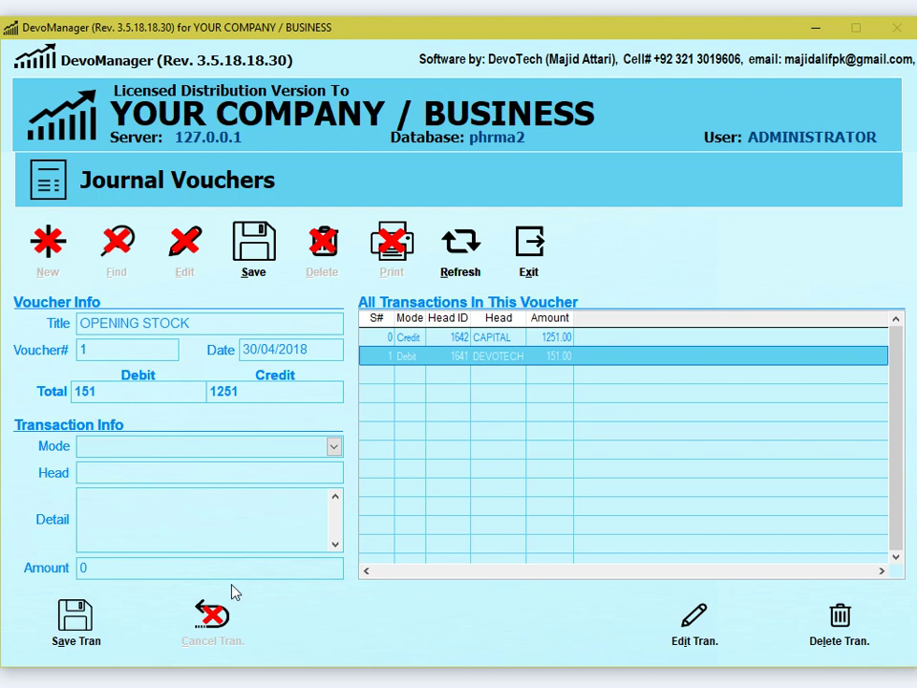
Edit the DEVOTECH debit transaction, set its amount to 1251 and save the transaction.
{"action": "left_click", "coordinate": [707, 634]}
{"action": "left_click", "coordinate": [120, 573]}
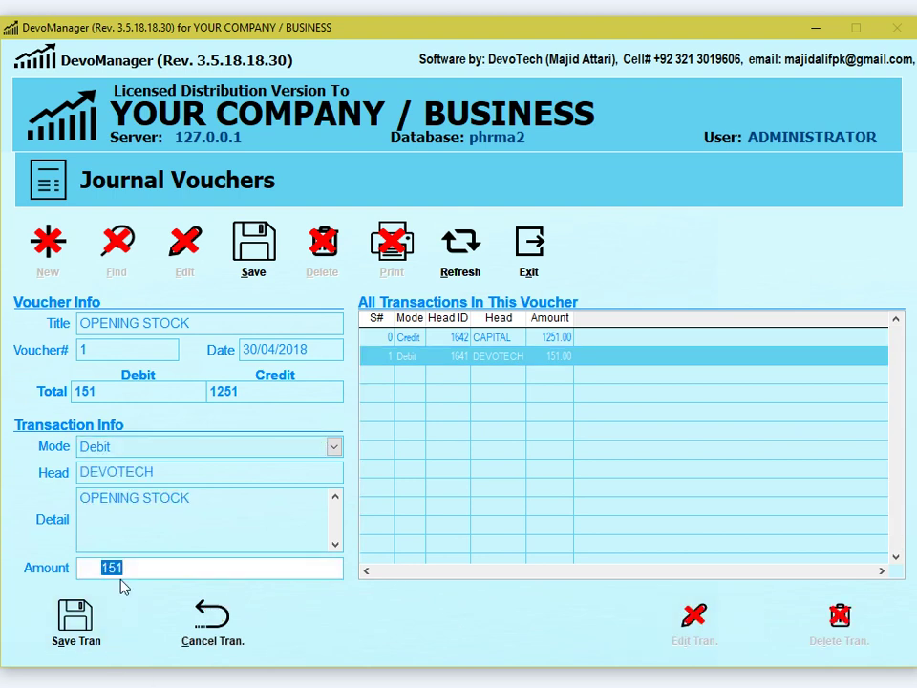
{"action": "type", "text": "15"}
{"action": "key", "text": "BackSpace"}
{"action": "type", "text": "251"}
{"action": "left_click", "coordinate": [76, 621]}
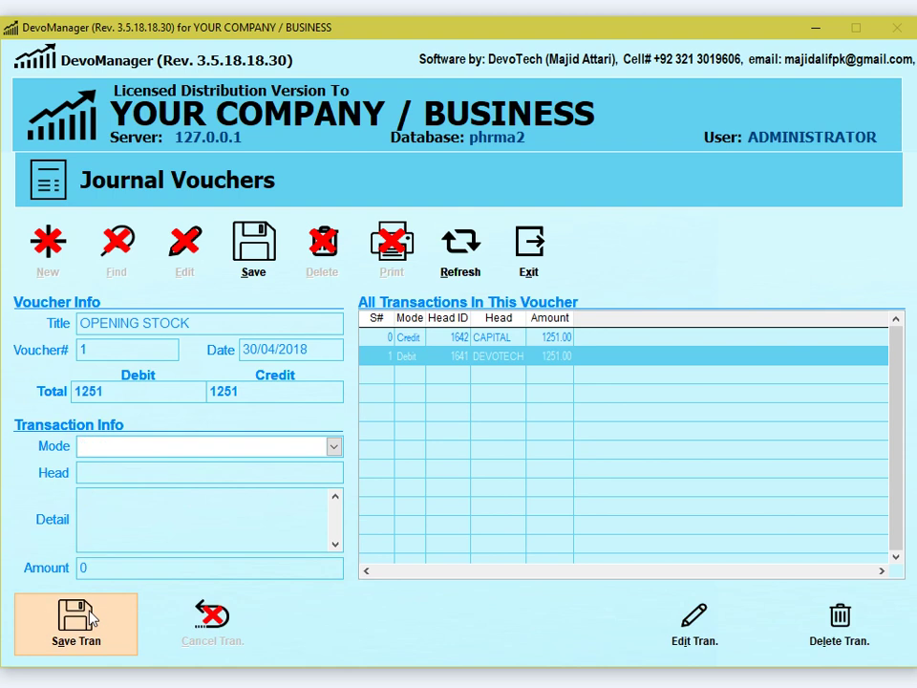
Save the OPENING STOCK journal voucher and close the Journal Vouchers form.
{"action": "left_click", "coordinate": [246, 274]}
{"action": "left_click", "coordinate": [143, 413]}
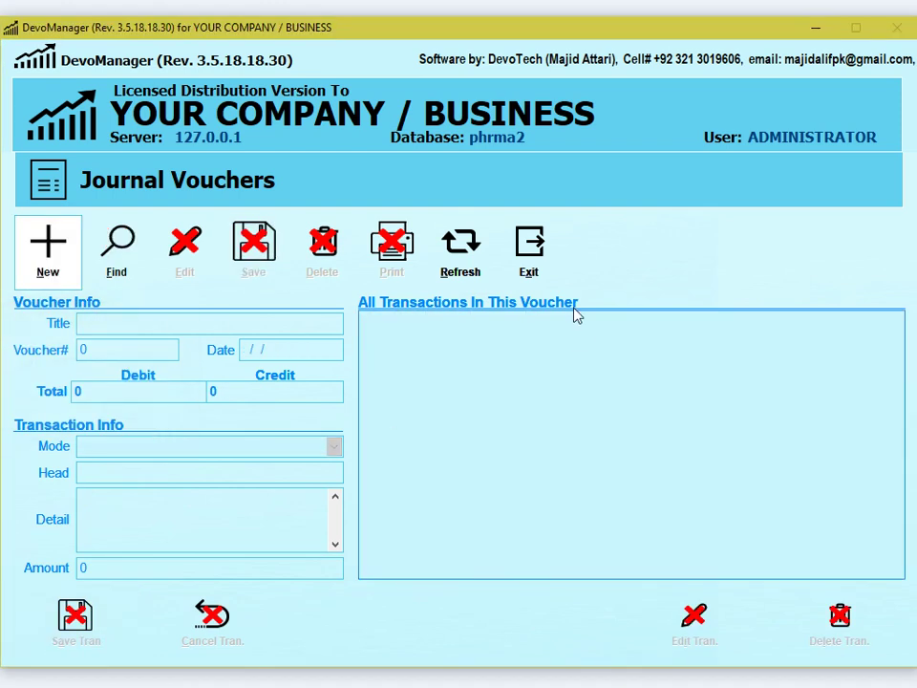
{"action": "left_click", "coordinate": [528, 246]}
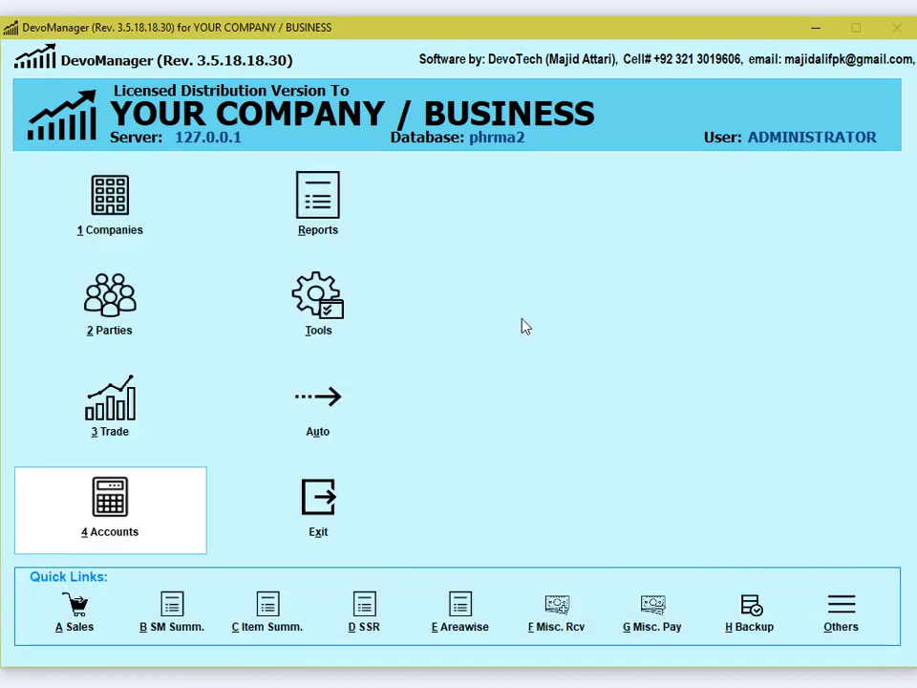
Show the company account ledger for DEVOTECH on screen for 05/05/2018.
{"action": "right_click", "coordinate": [505, 455]}
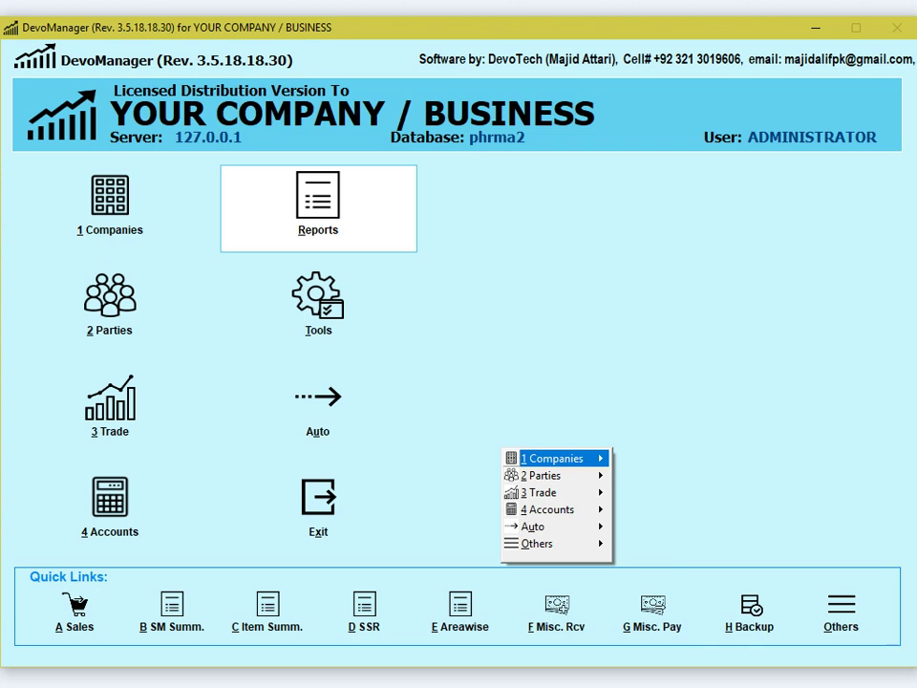
{"action": "mouse_move", "coordinate": [506, 458]}
{"action": "key", "text": "1"}
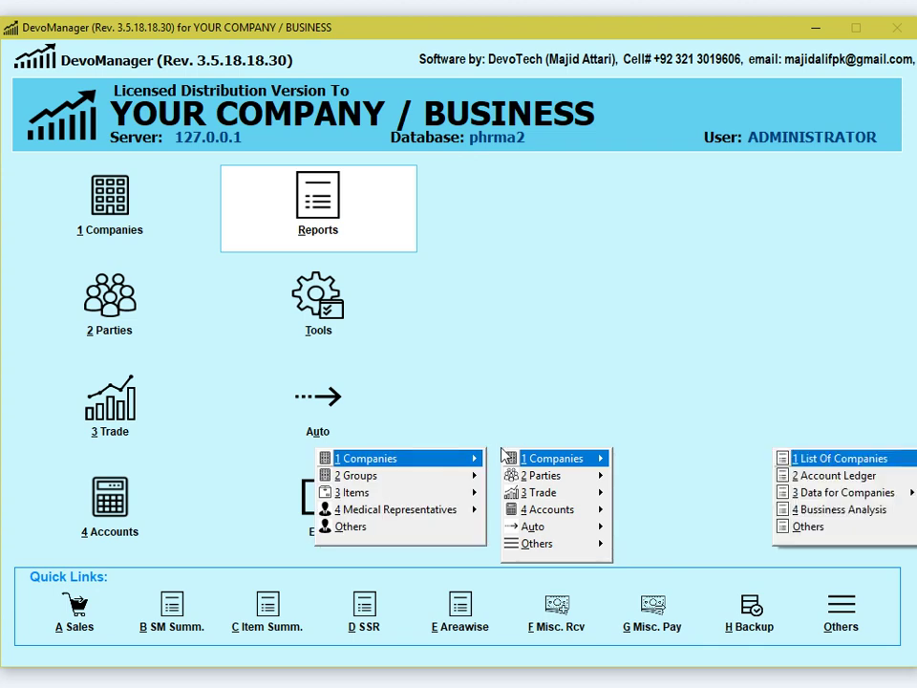
{"action": "key", "text": "Down"}
{"action": "key", "text": "Return"}
{"action": "type", "text": "DEV"}
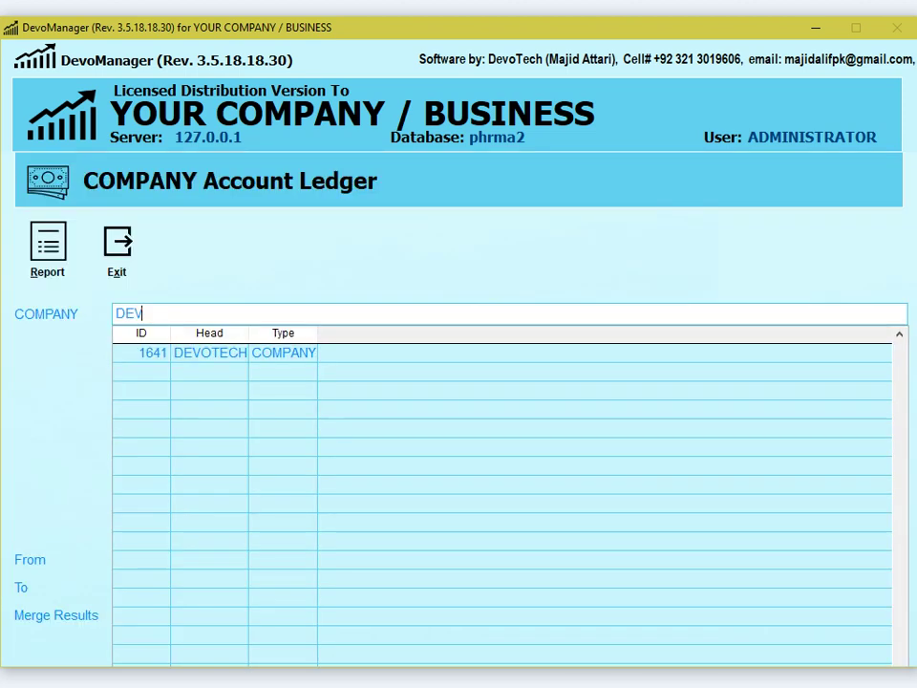
{"action": "key", "text": "Return"}
{"action": "key", "text": "Return"}
{"action": "key", "text": "Return"}
{"action": "key", "text": "Return"}
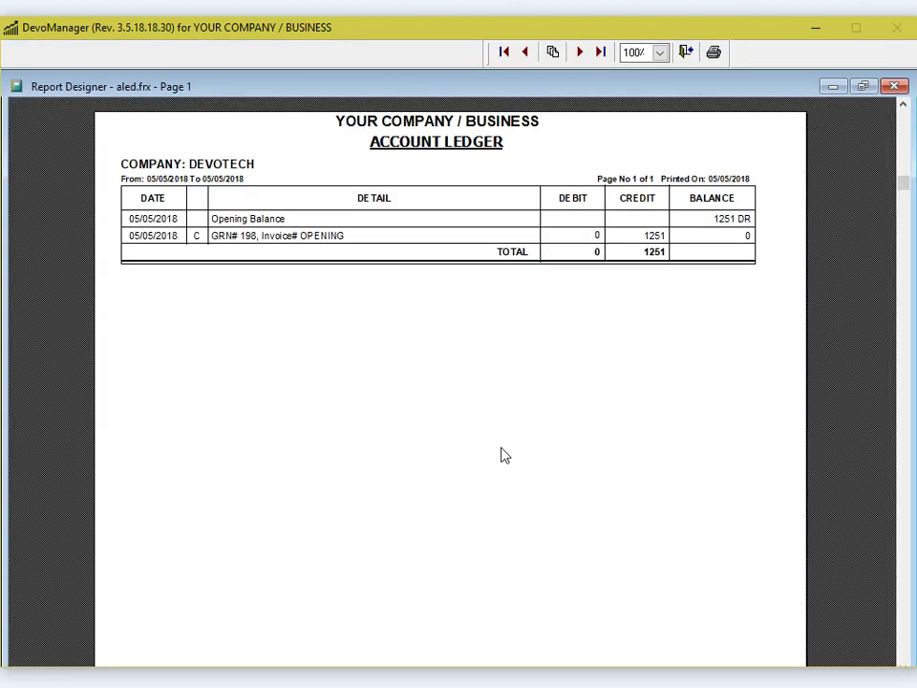
Close the ledger report and set the company ledger's start date to 01/01/2018.
{"action": "key", "text": "Escape"}
{"action": "key", "text": "Return"}
{"action": "key", "text": "Return"}
{"action": "key", "text": "Return"}
{"action": "key", "text": "shift+Tab"}
{"action": "key", "text": "shift+Tab"}
{"action": "type", "text": "01/01"}
{"action": "key", "text": "alt+r"}
{"action": "key", "text": "Return"}
{"action": "key", "text": "Down"}
{"action": "key", "text": "Down"}
{"action": "key", "text": "Up"}
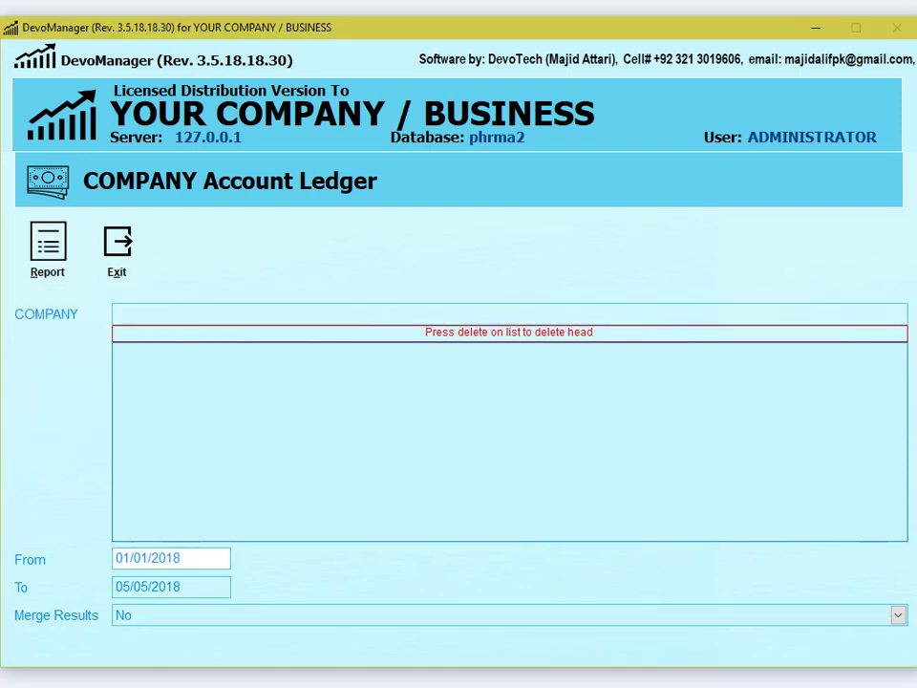
Show DEVOTECH's account ledger on screen for 01/01/2018 to 05/05/2018, and close the report.
{"action": "key", "text": "Up"}
{"action": "type", "text": "DEV"}
{"action": "key", "text": "Return"}
{"action": "key", "text": "Return"}
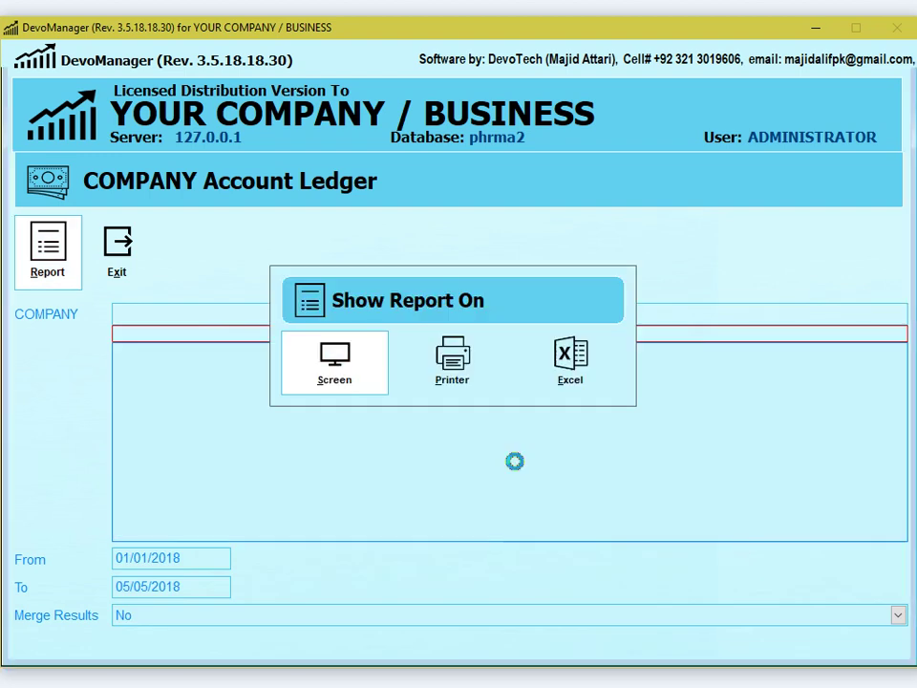
{"action": "key", "text": "Return"}
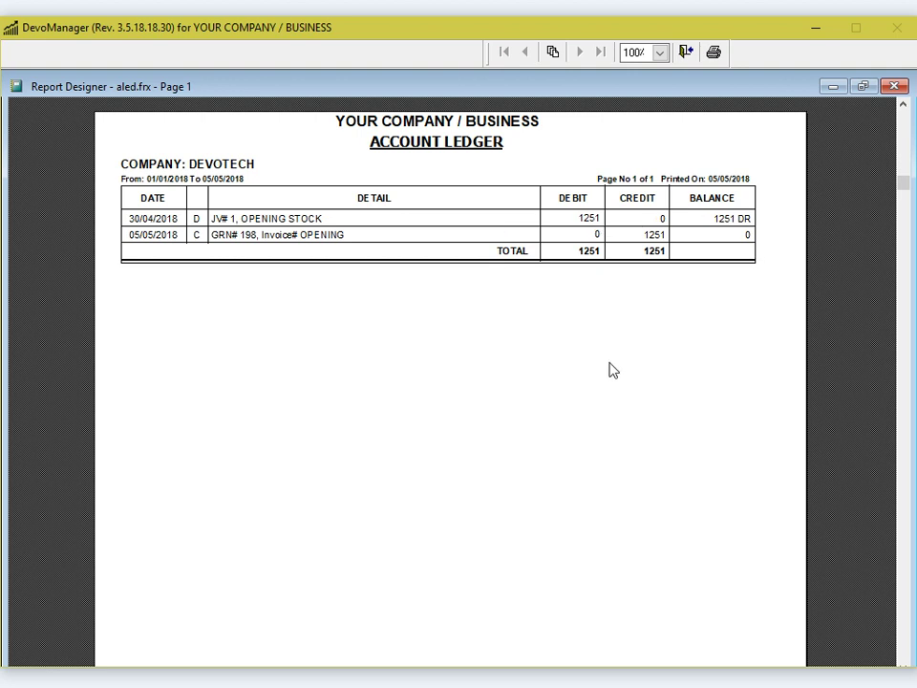
{"action": "key", "text": "Escape"}
{"action": "type", "text": "CAP"}
{"action": "key", "text": "BackSpace"}
{"action": "key", "text": "BackSpace"}
{"action": "key", "text": "BackSpace"}
Close the company ledger form and open the account ledger report for account heads.
{"action": "key", "text": "Escape"}
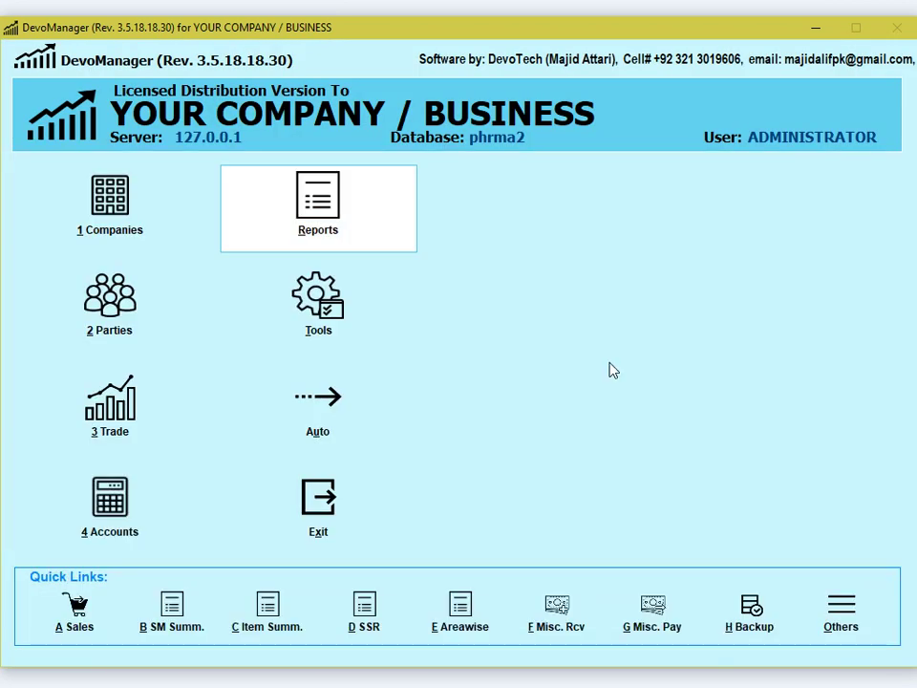
{"action": "right_click", "coordinate": [611, 369]}
{"action": "key", "text": "Down"}
{"action": "key", "text": "Down"}
{"action": "key", "text": "Down"}
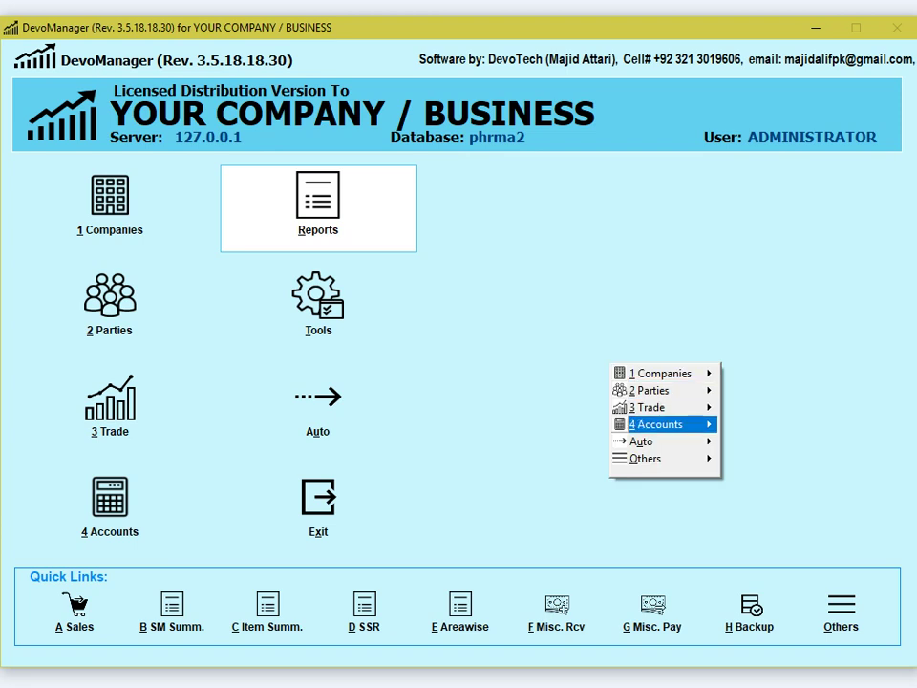
{"action": "key", "text": "Right"}
{"action": "key", "text": "Right"}
{"action": "type", "text": "2"}
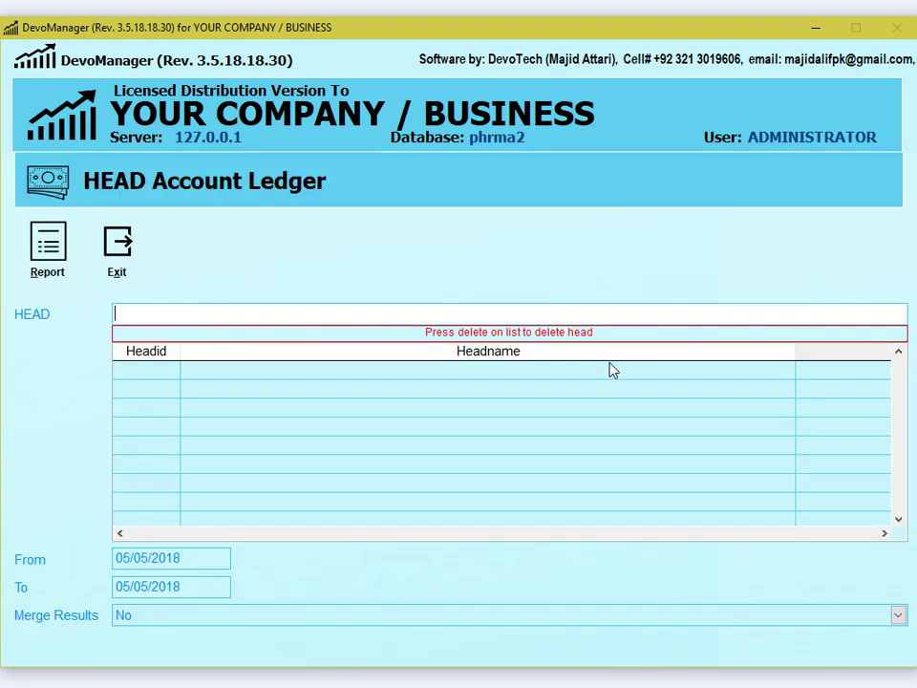
Show the CAPITAL head's ledger on screen for 01/01/2018 to 05/05/2018, and close the report and its form.
{"action": "type", "text": "CAP"}
{"action": "key", "text": "Return"}
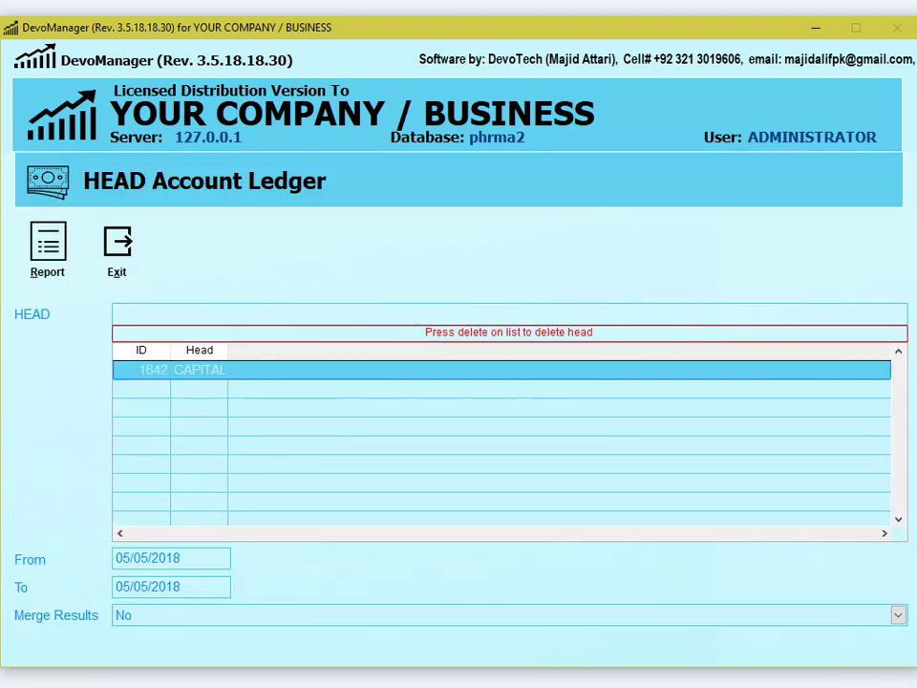
{"action": "key", "text": "Return"}
{"action": "type", "text": "0101"}
{"action": "key", "text": "alt+r"}
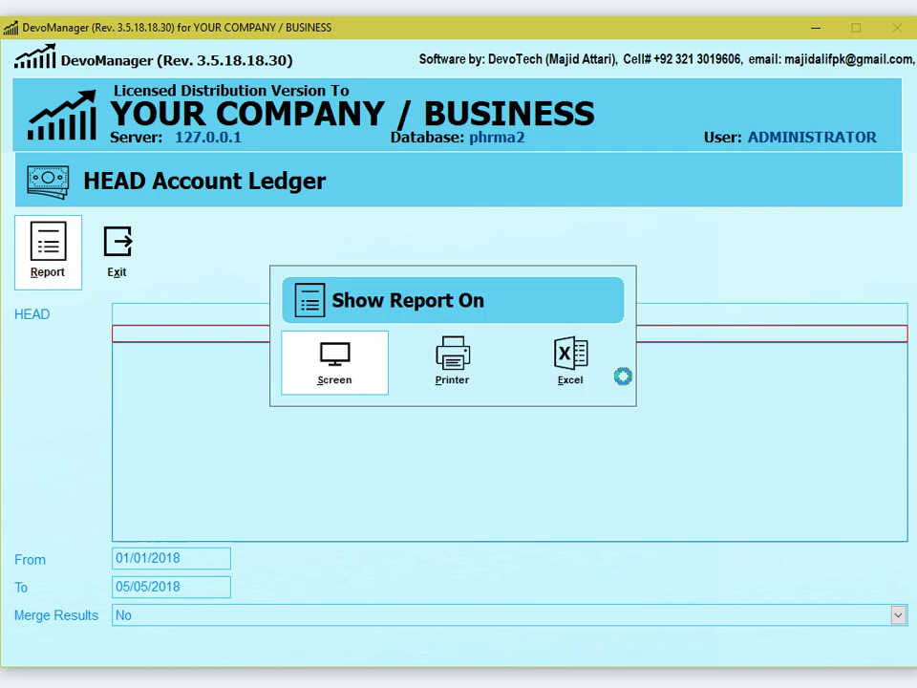
{"action": "key", "text": "Return"}
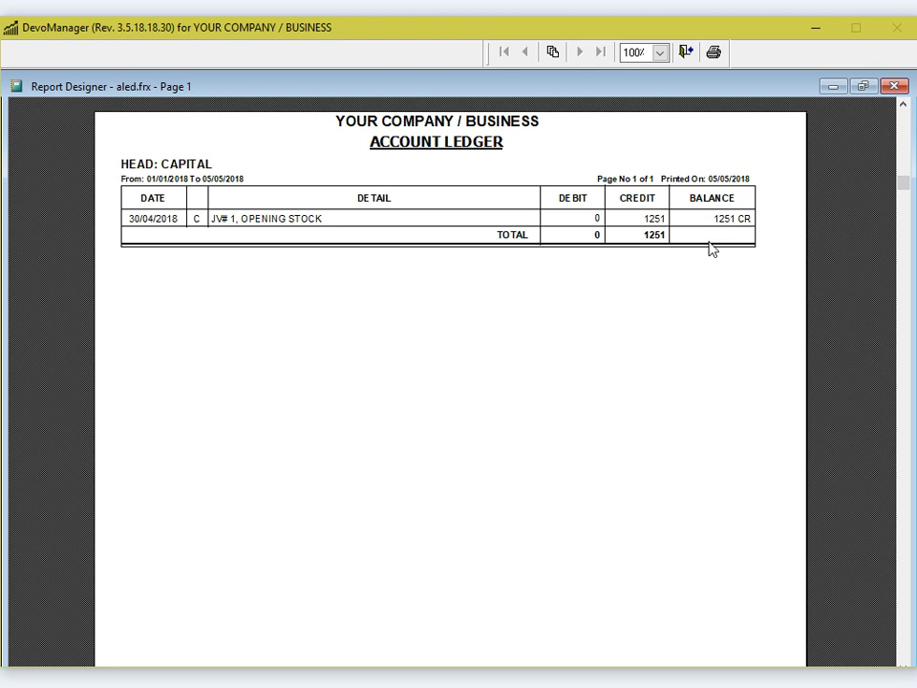
{"action": "key", "text": "Escape"}
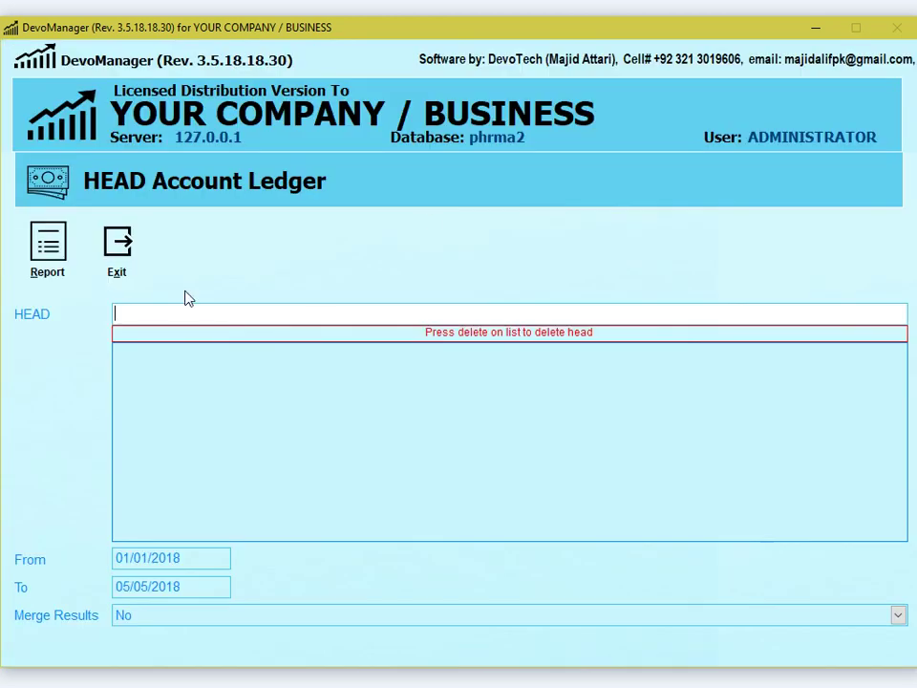
{"action": "key", "text": "Escape"}
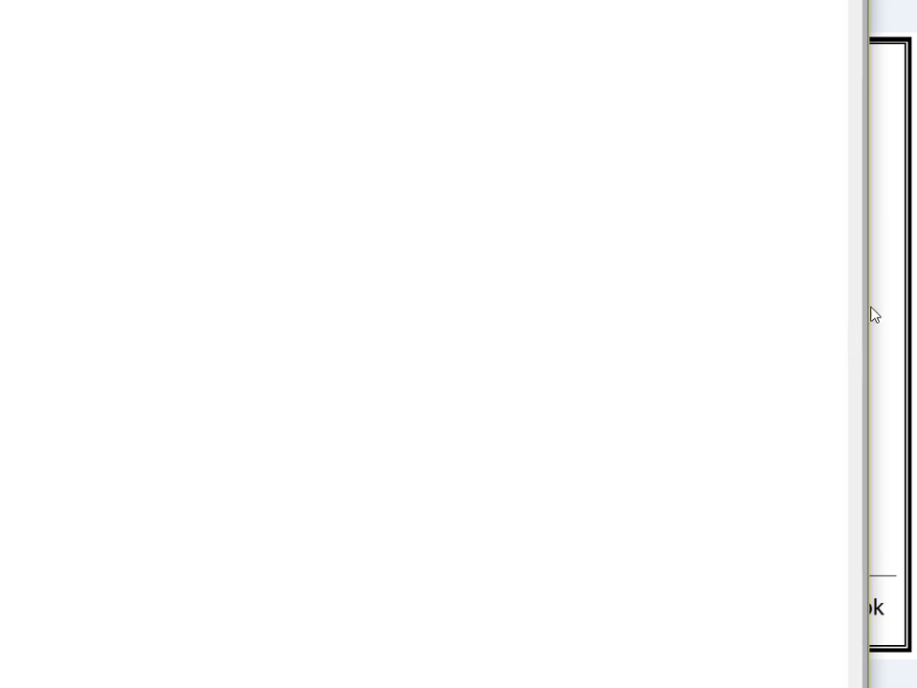
{"action": "left_click", "coordinate": [881, 297]}
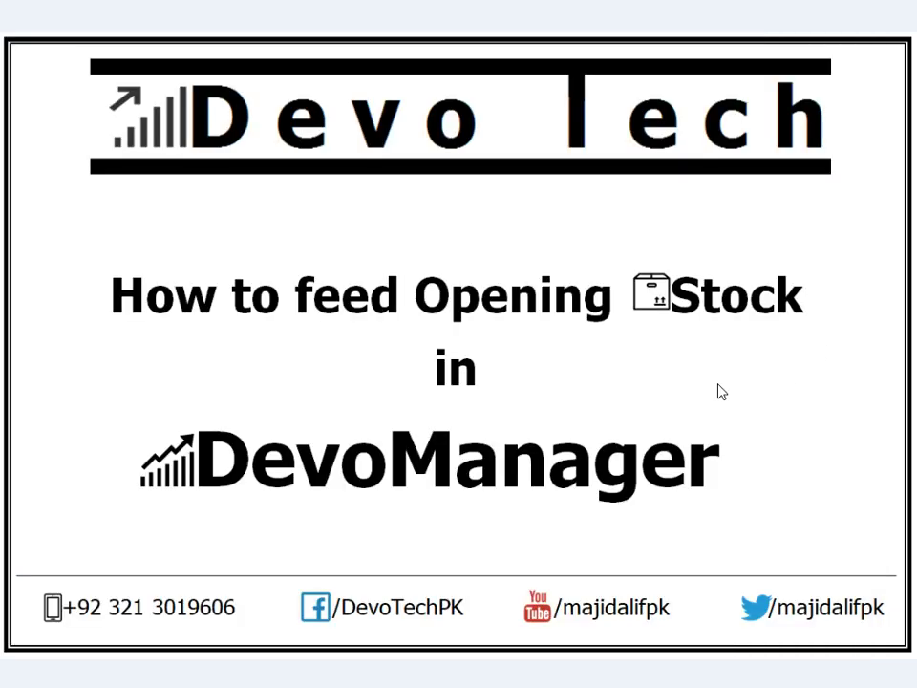